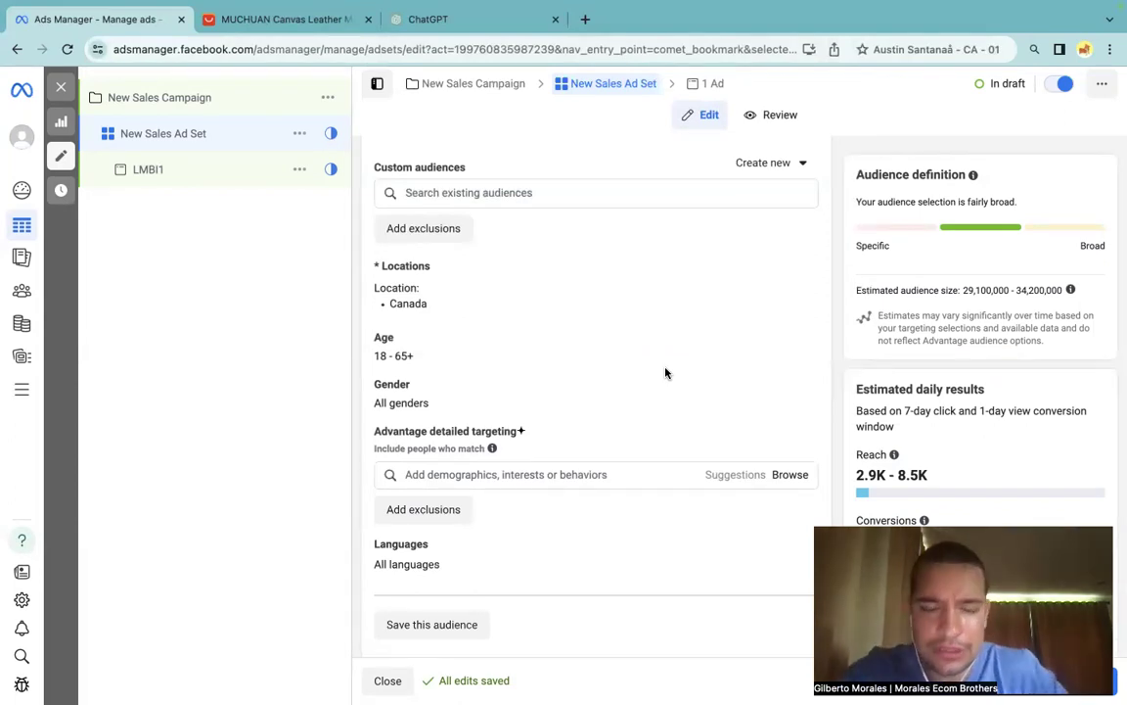
Step: Add United Kingdom and United States to the ad set's locations alongside Canada
{"action": "scroll", "coordinate": [665, 373], "scroll_direction": "up", "scroll_amount": 3}
{"action": "scroll", "coordinate": [665, 372], "scroll_direction": "down", "scroll_amount": 3}
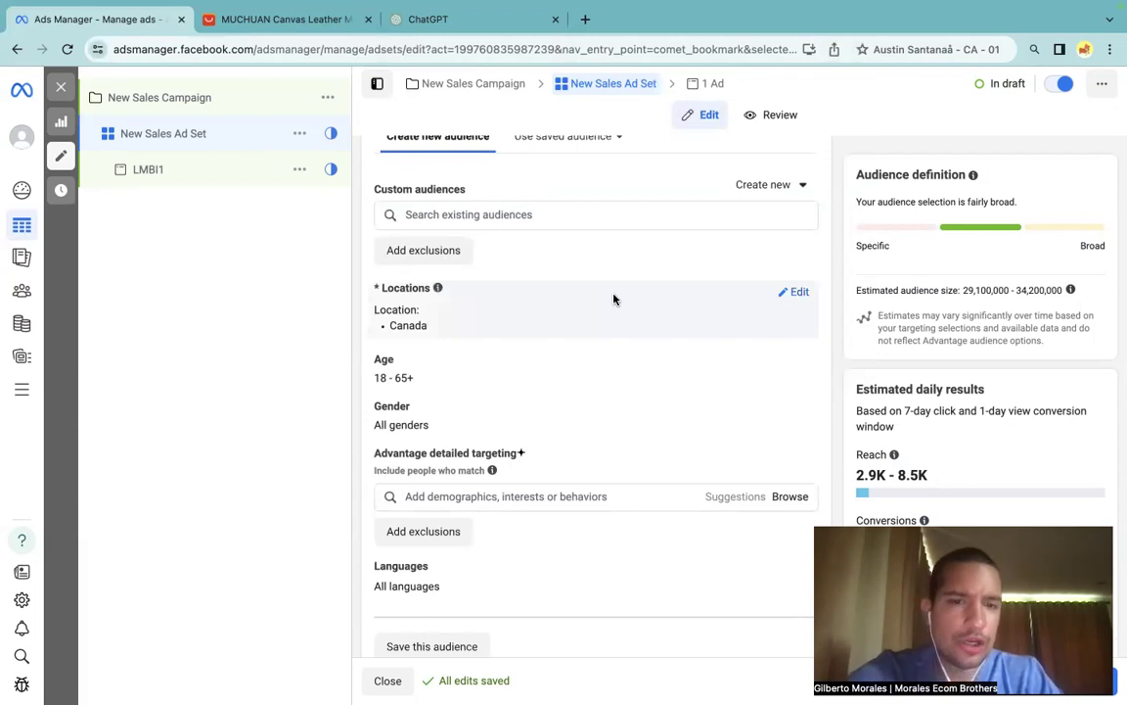
{"action": "left_click", "coordinate": [798, 291]}
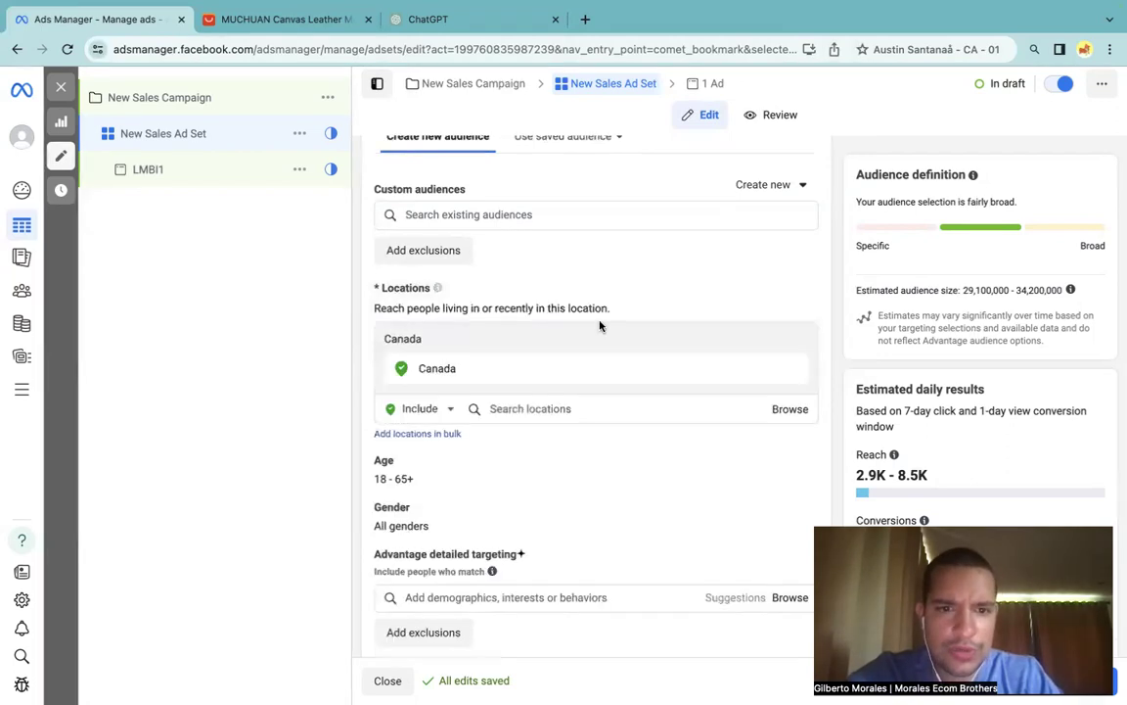
{"action": "left_click", "coordinate": [536, 404]}
{"action": "type", "text": "united"}
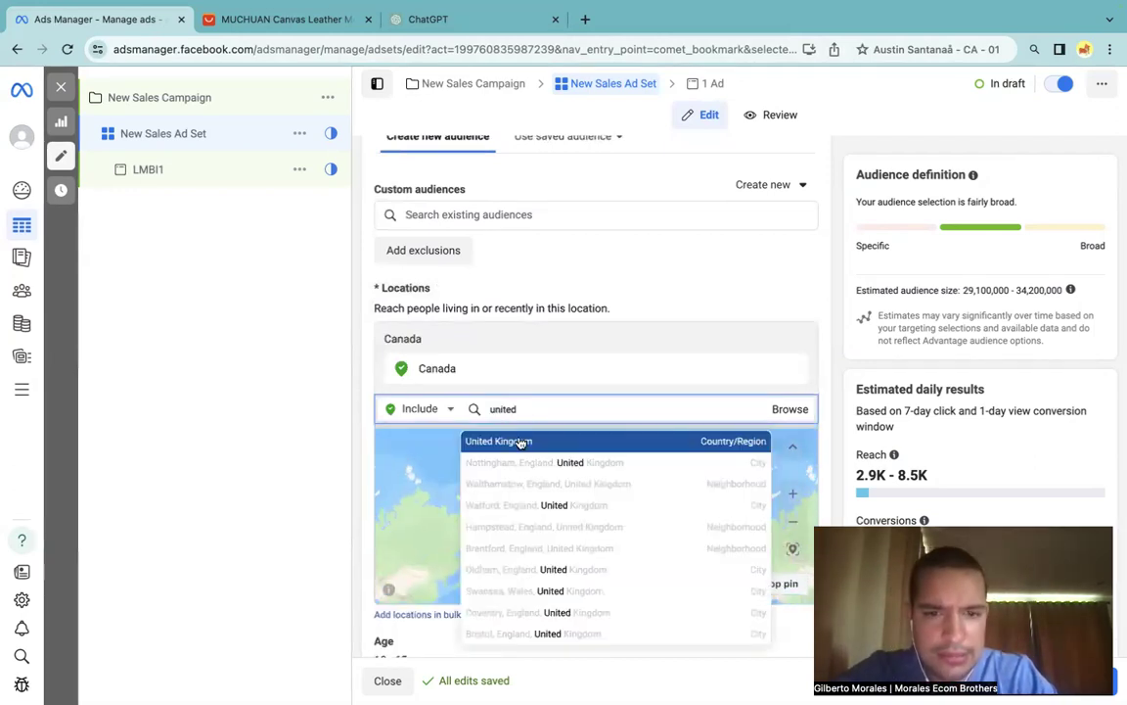
{"action": "key", "text": "Return"}
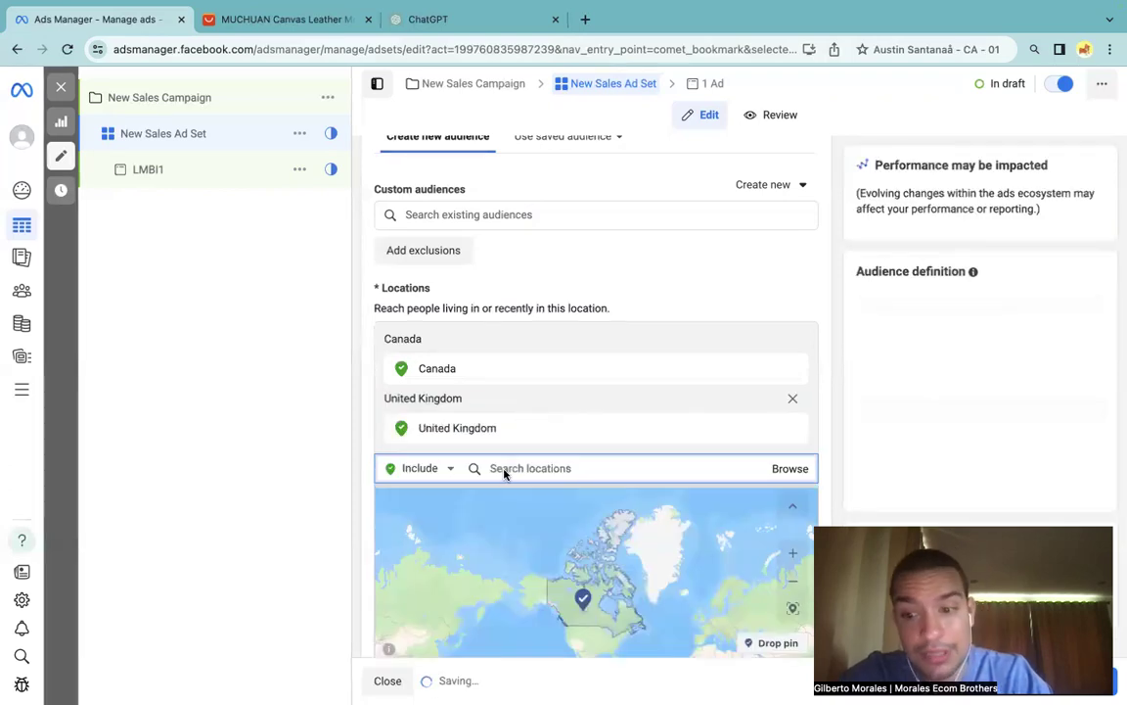
{"action": "type", "text": "unit"}
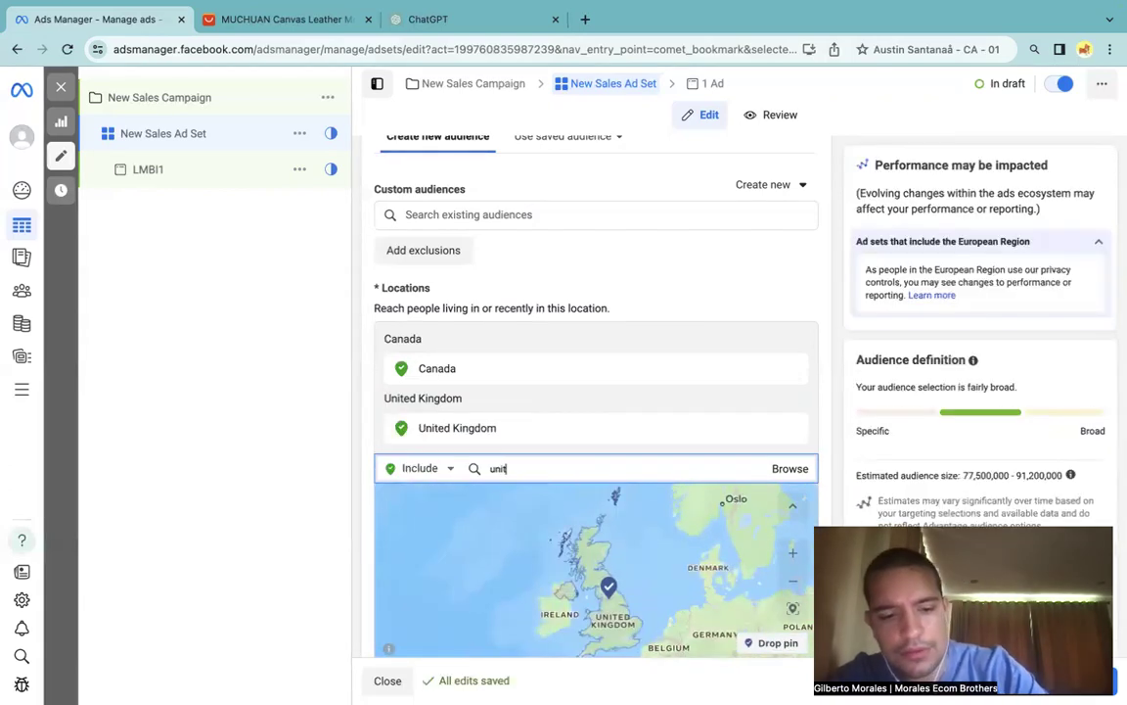
{"action": "type", "text": "ed states"}
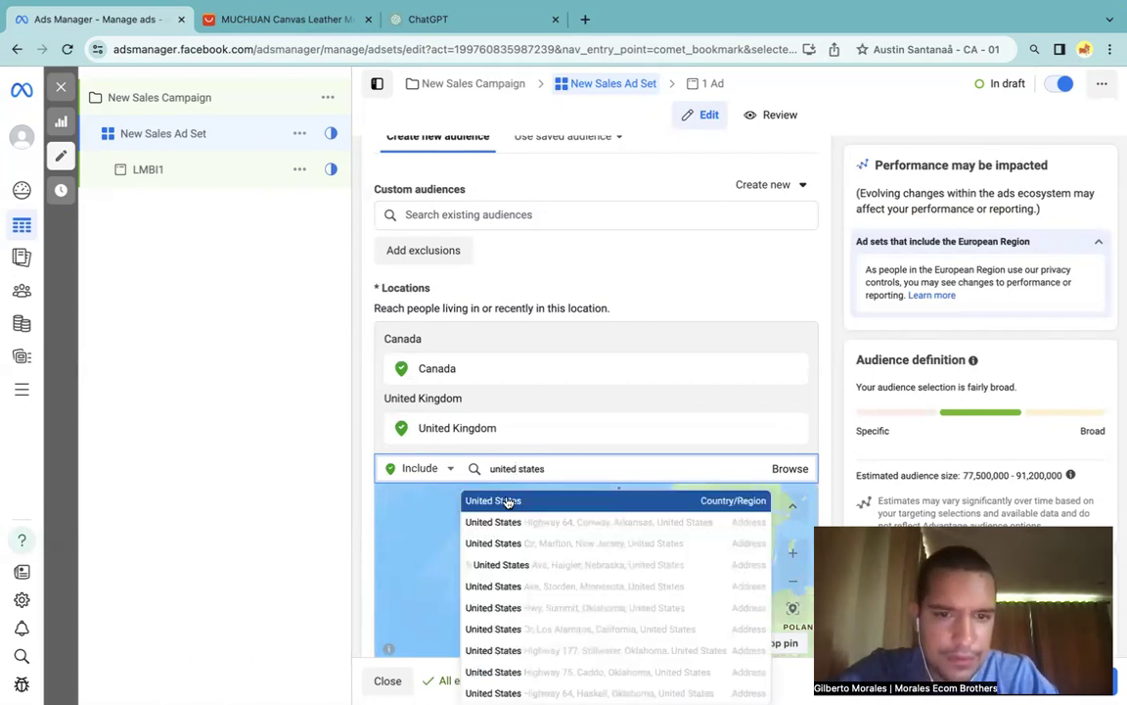
{"action": "left_click", "coordinate": [507, 502]}
Step: Add New Zealand and Australia as locations, then collapse the European Region notice
{"action": "type", "text": "n"}
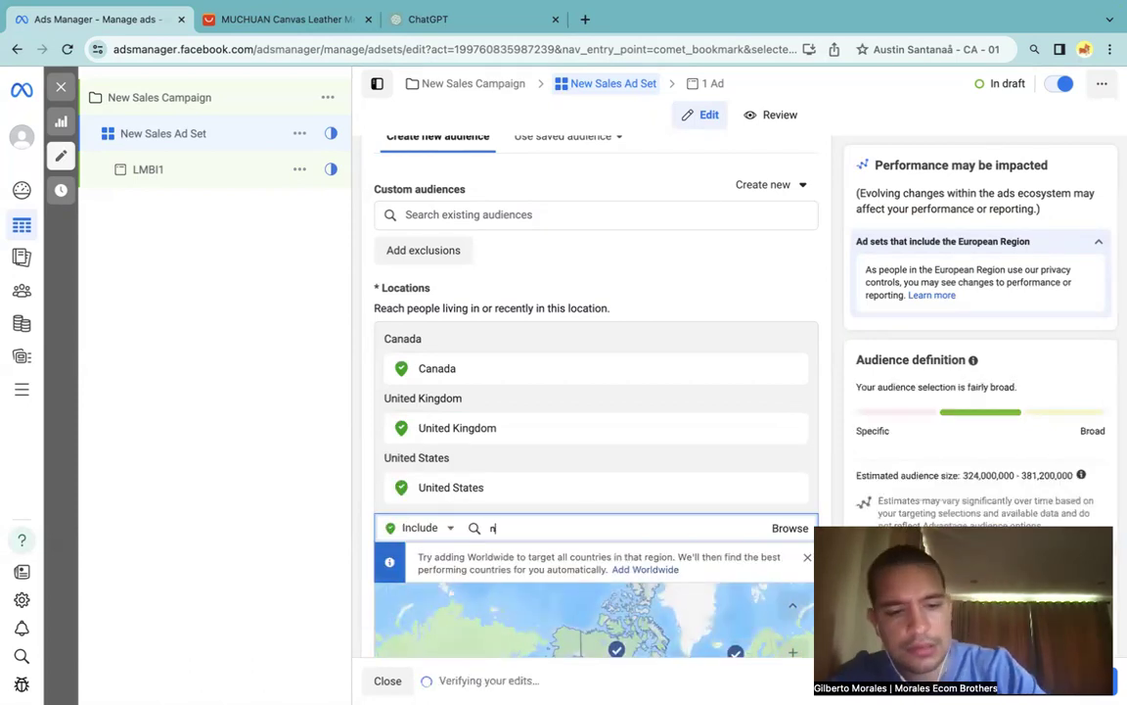
{"action": "type", "text": "ew zeal"}
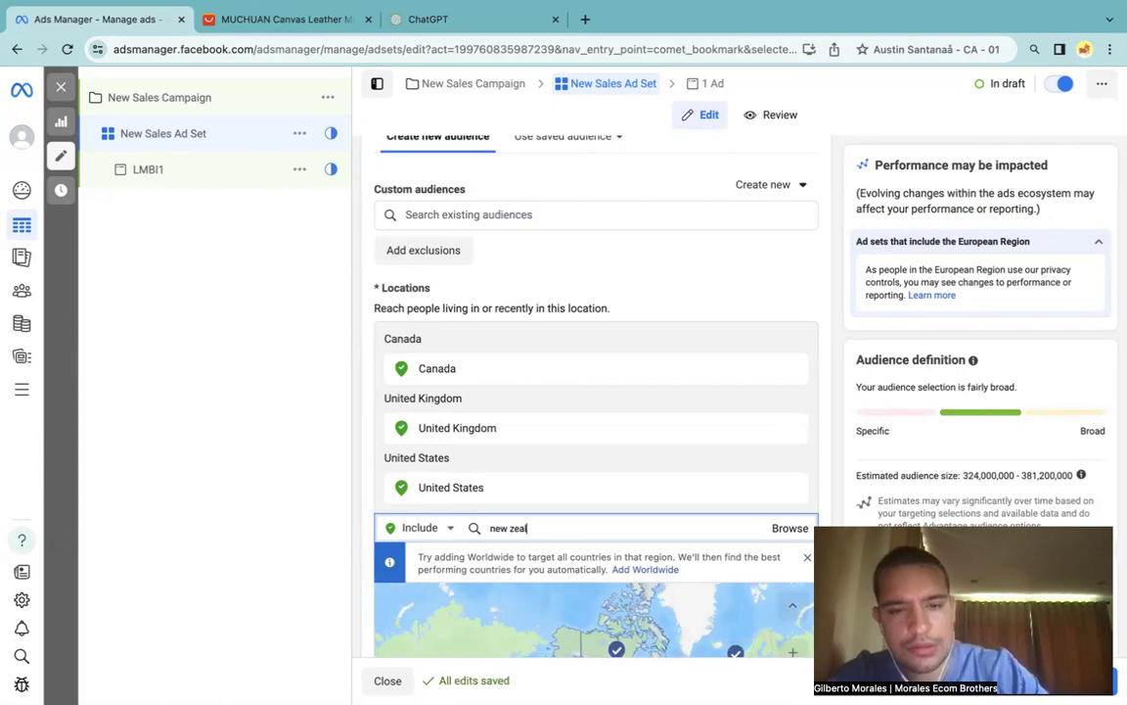
{"action": "left_click", "coordinate": [518, 559]}
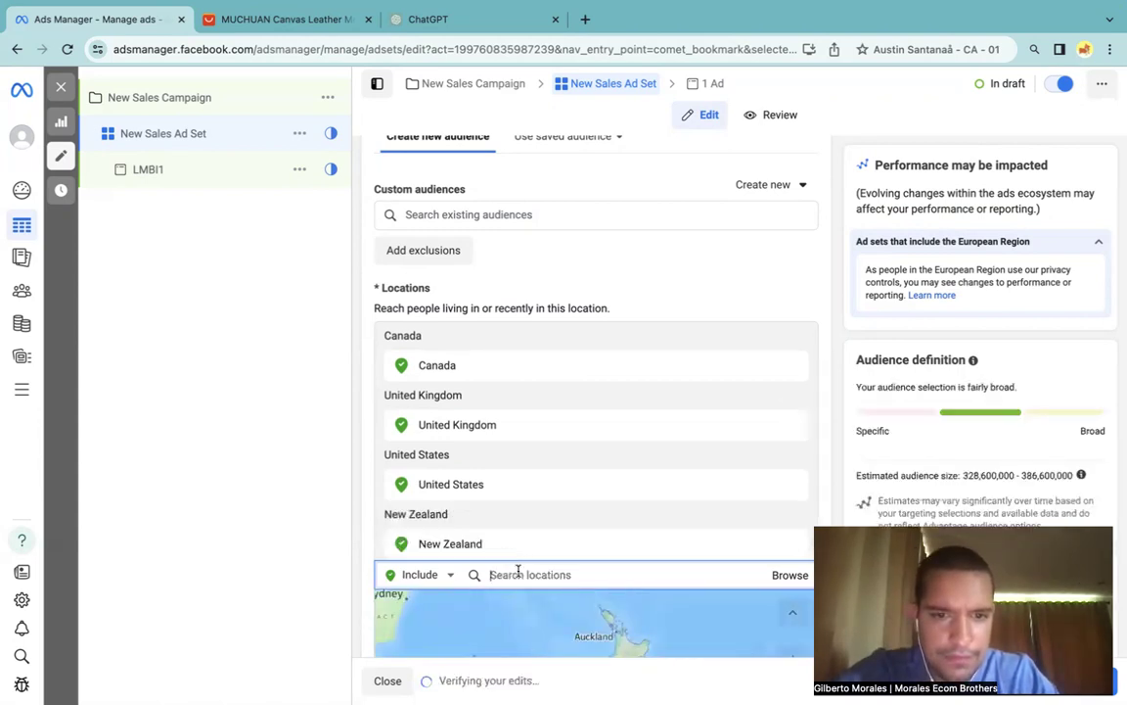
{"action": "type", "text": "australia"}
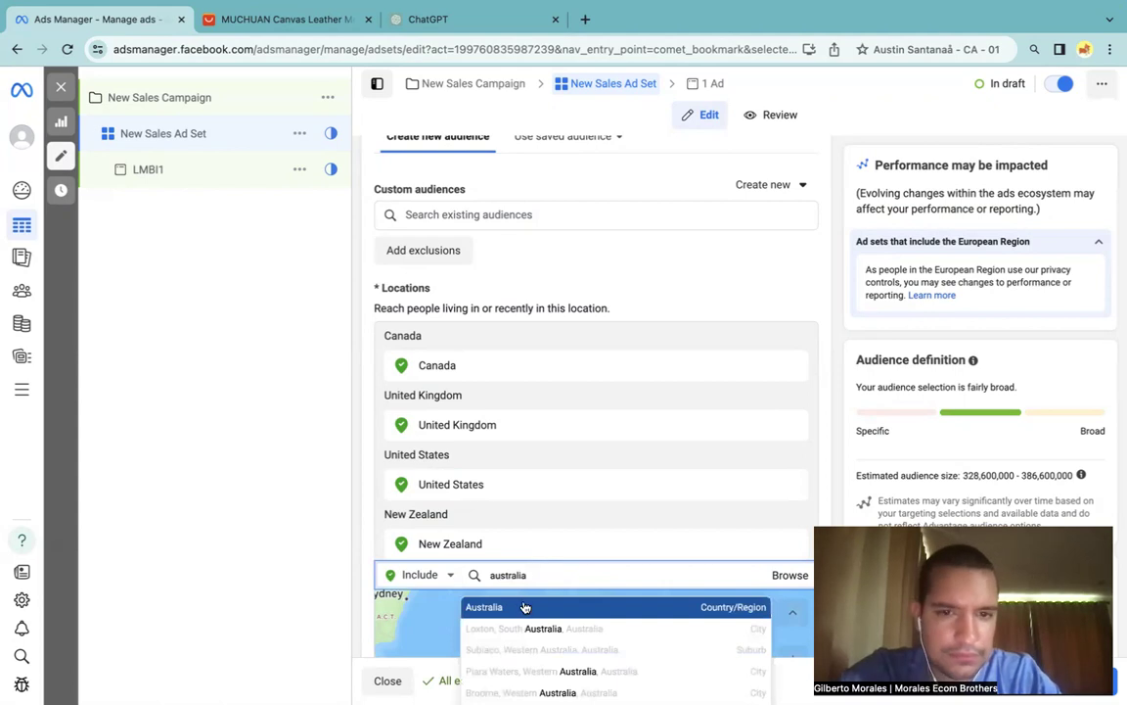
{"action": "left_click", "coordinate": [524, 608]}
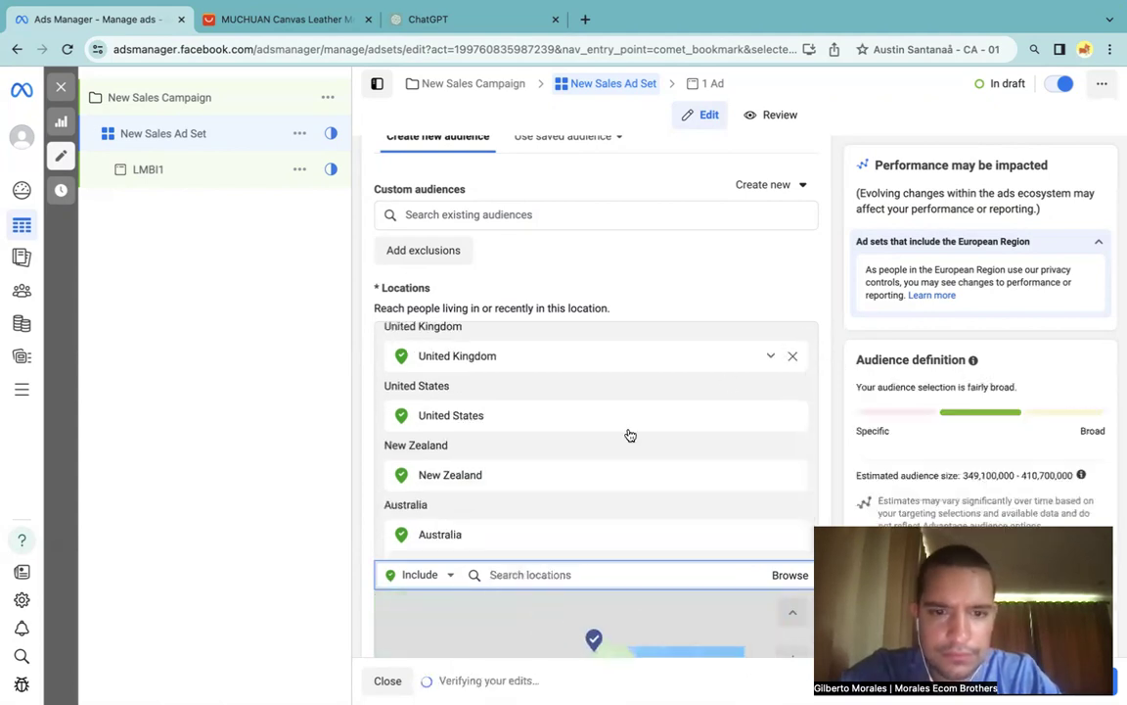
{"action": "scroll", "coordinate": [619, 411], "scroll_direction": "down", "scroll_amount": 3}
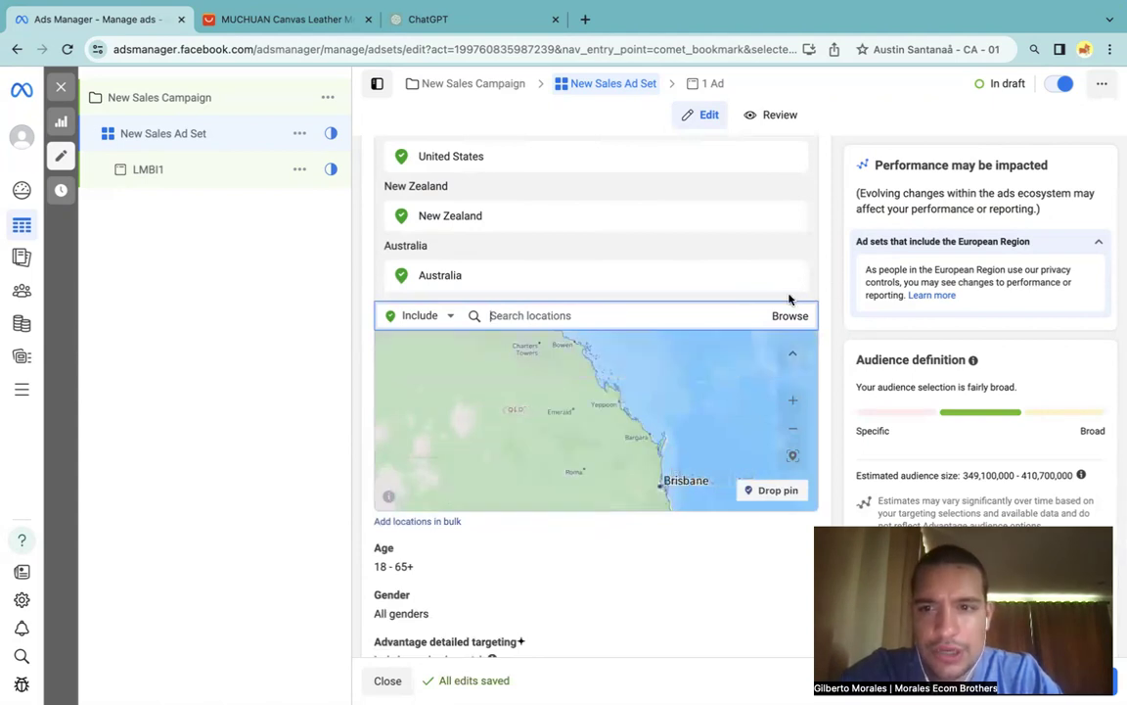
{"action": "left_click", "coordinate": [928, 225]}
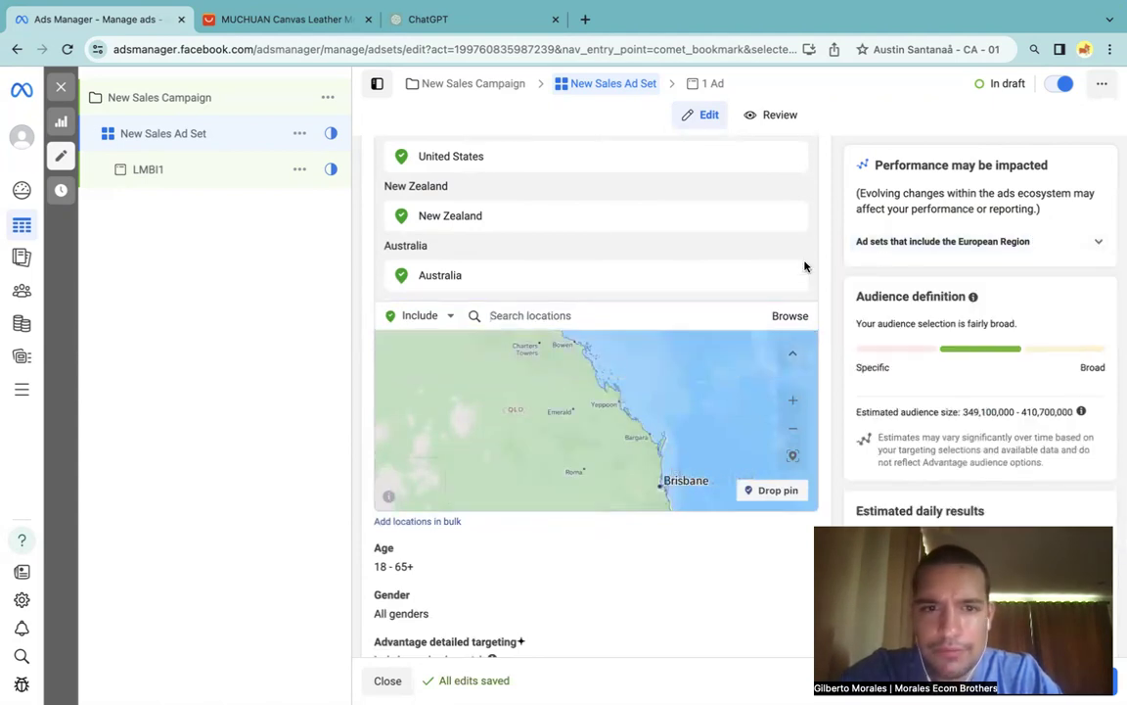
{"action": "scroll", "coordinate": [805, 267], "scroll_direction": "up", "scroll_amount": 4}
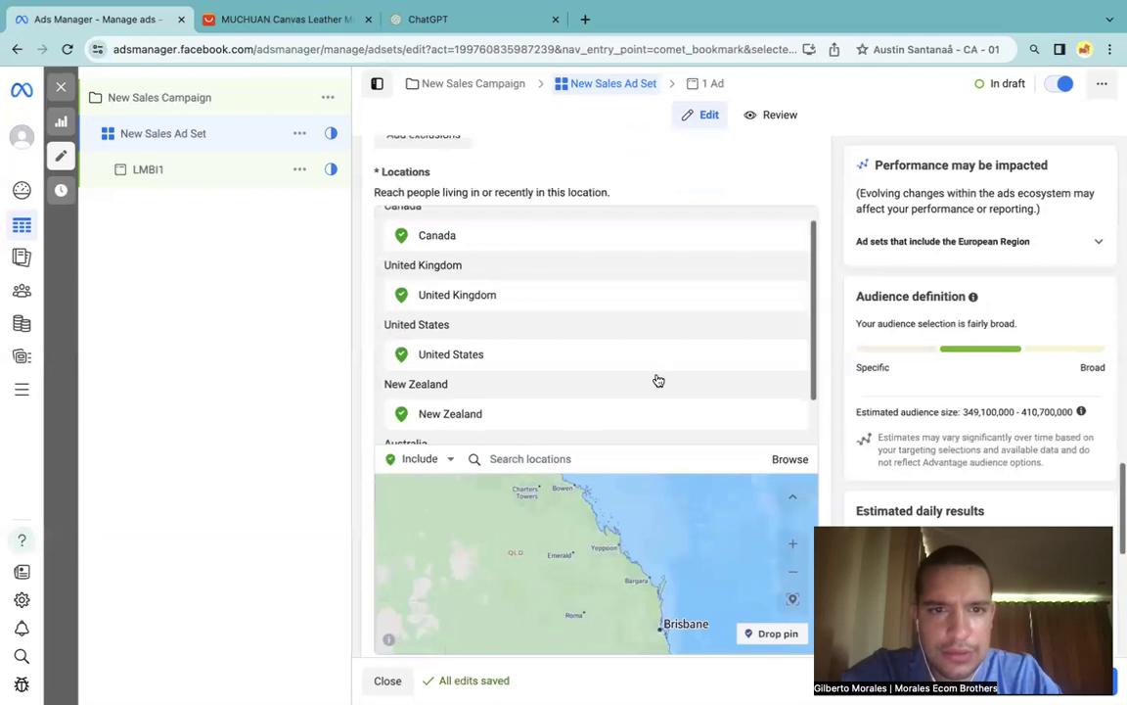
{"action": "scroll", "coordinate": [690, 365], "scroll_direction": "down", "scroll_amount": 3}
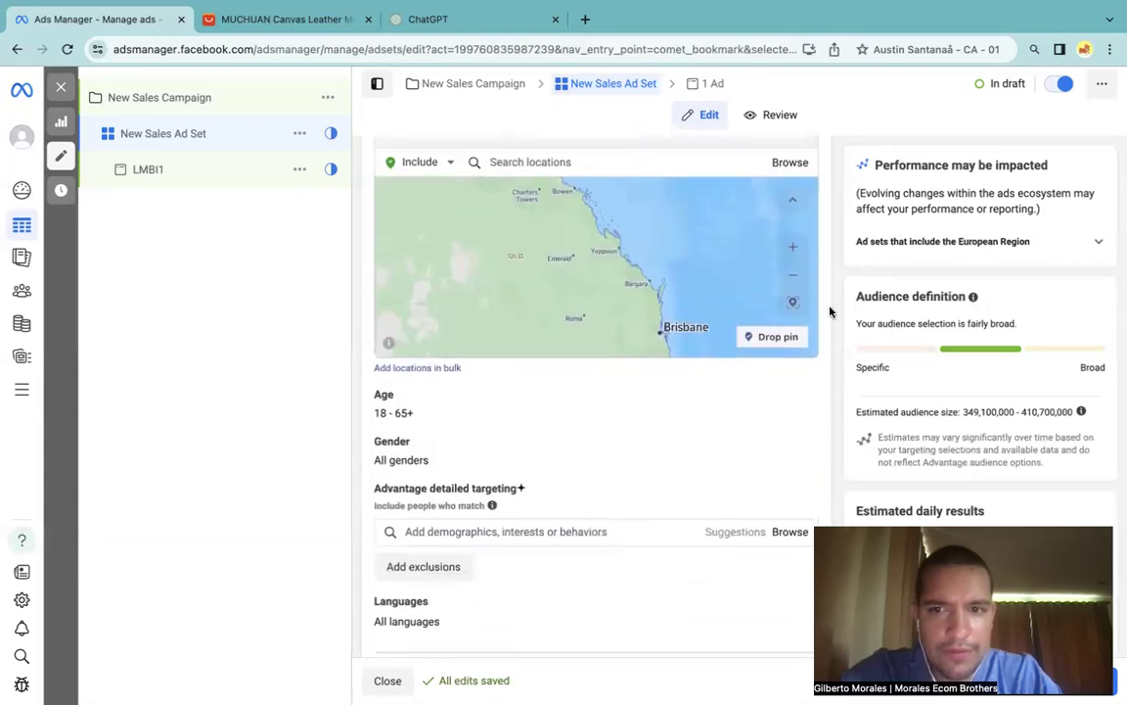
{"action": "scroll", "coordinate": [829, 312], "scroll_direction": "up", "scroll_amount": 2}
{"action": "scroll", "coordinate": [830, 312], "scroll_direction": "up", "scroll_amount": 2}
{"action": "scroll", "coordinate": [608, 286], "scroll_direction": "up", "scroll_amount": 3}
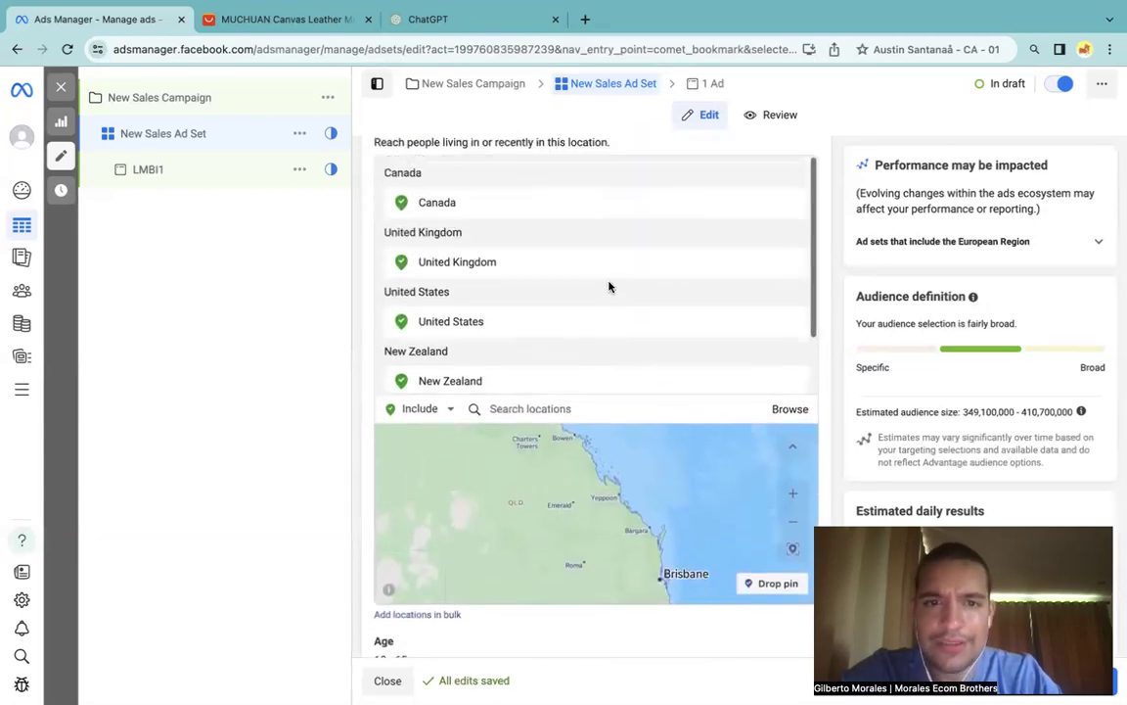
{"action": "scroll", "coordinate": [833, 242], "scroll_direction": "up", "scroll_amount": 1}
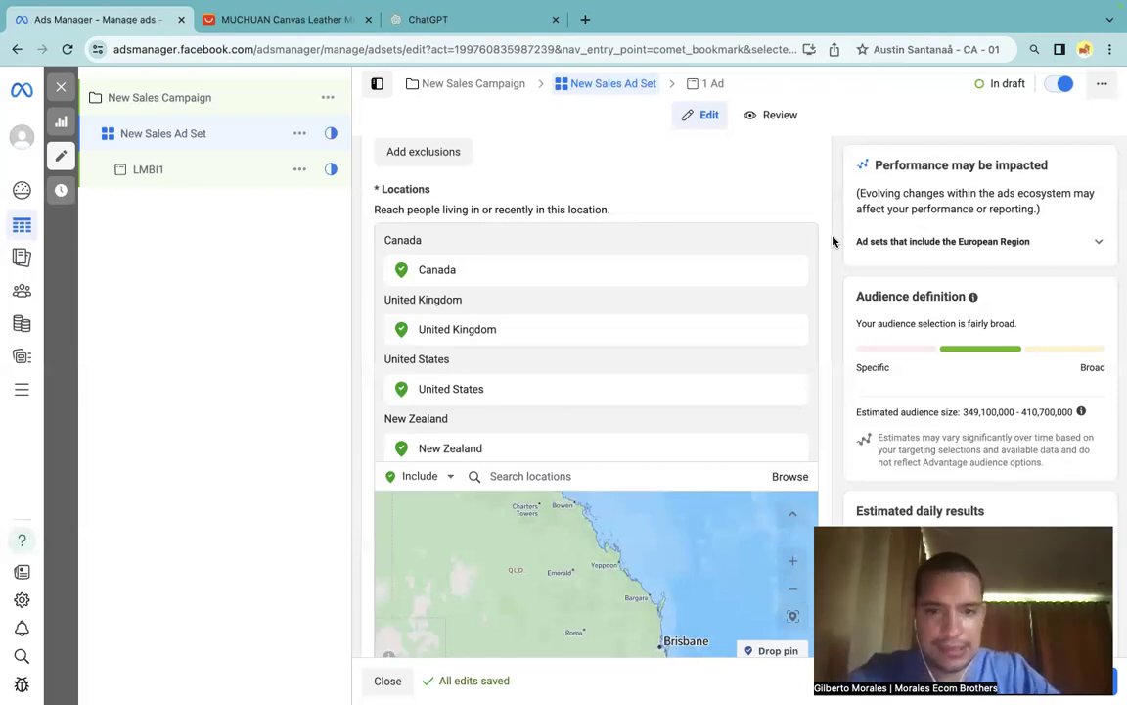
Step: Leave the 18–65+, all-genders audience unchanged and switch to the MUCHUAN AliExpress product page
{"action": "scroll", "coordinate": [692, 309], "scroll_direction": "down", "scroll_amount": 1}
{"action": "scroll", "coordinate": [705, 305], "scroll_direction": "up", "scroll_amount": 1}
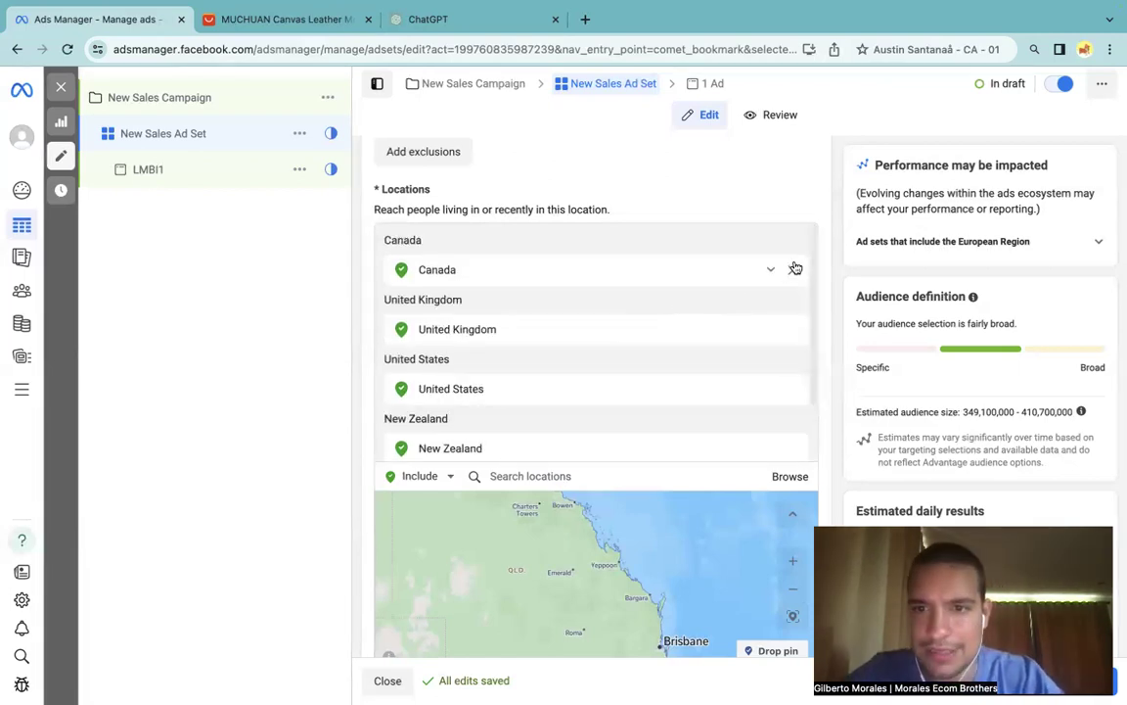
{"action": "scroll", "coordinate": [830, 239], "scroll_direction": "down", "scroll_amount": 3}
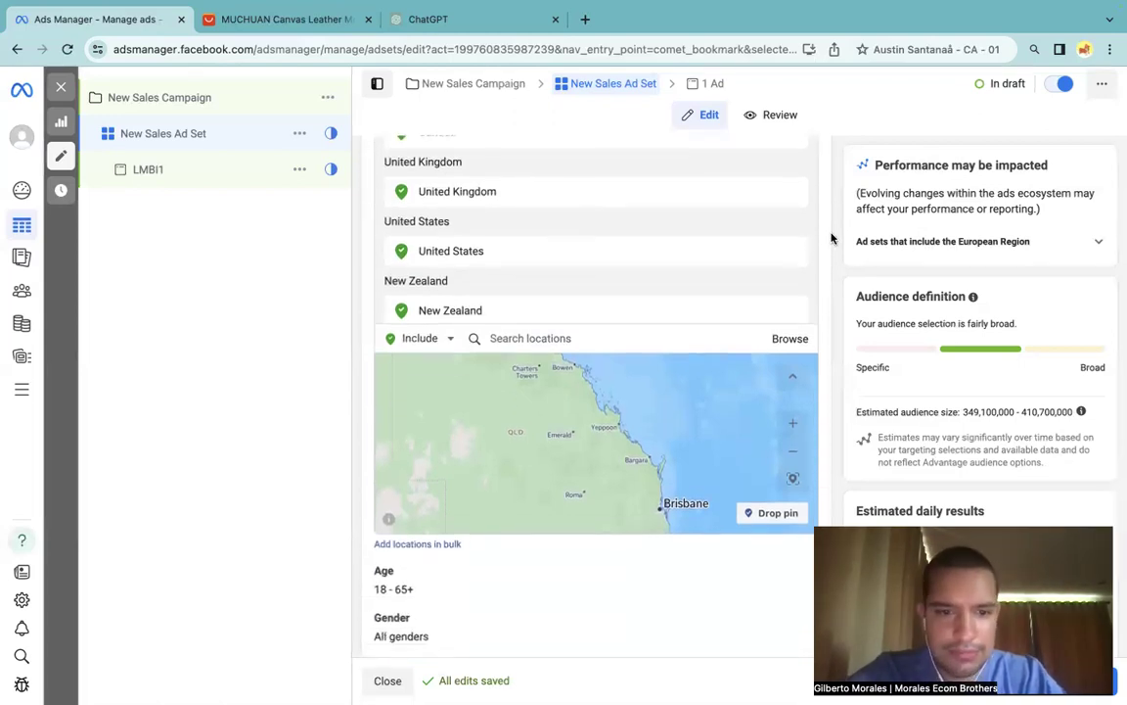
{"action": "scroll", "coordinate": [830, 239], "scroll_direction": "down", "scroll_amount": 2}
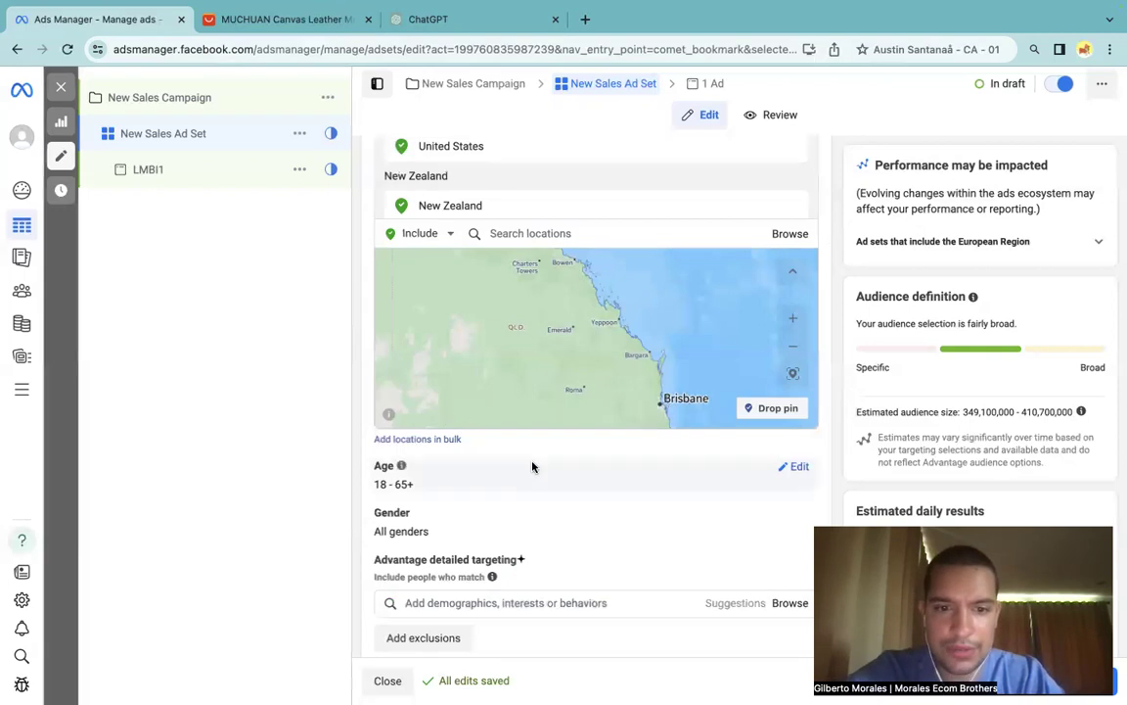
{"action": "scroll", "coordinate": [528, 460], "scroll_direction": "down", "scroll_amount": 2}
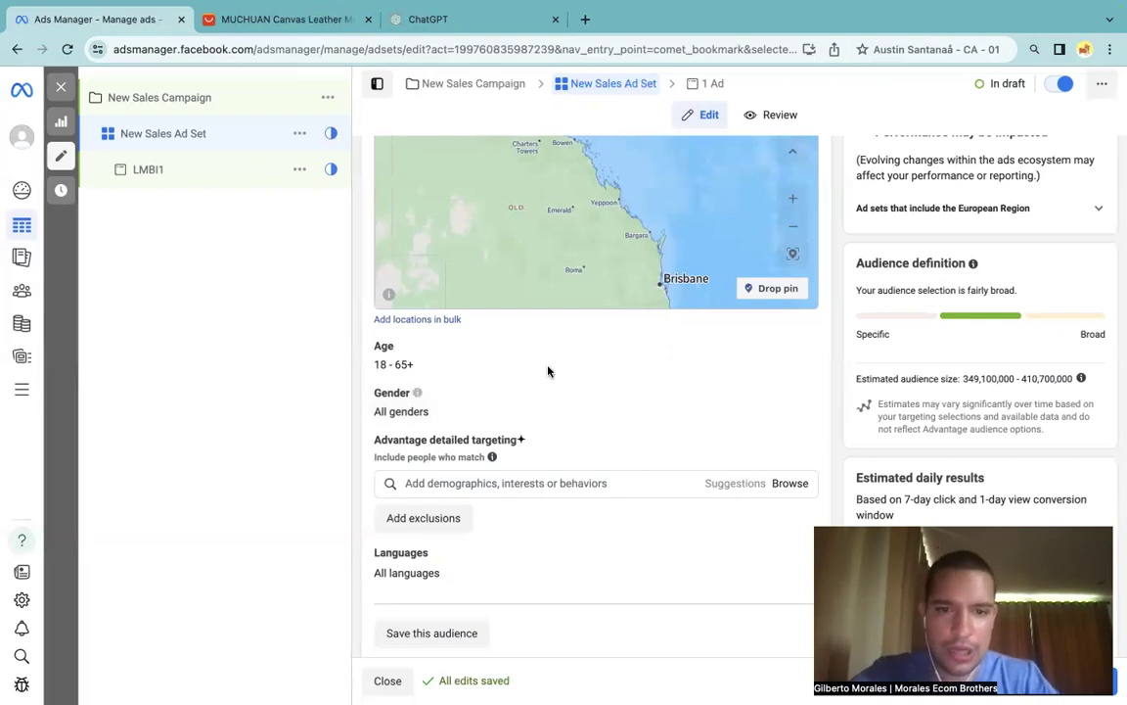
{"action": "scroll", "coordinate": [581, 352], "scroll_direction": "down", "scroll_amount": 1}
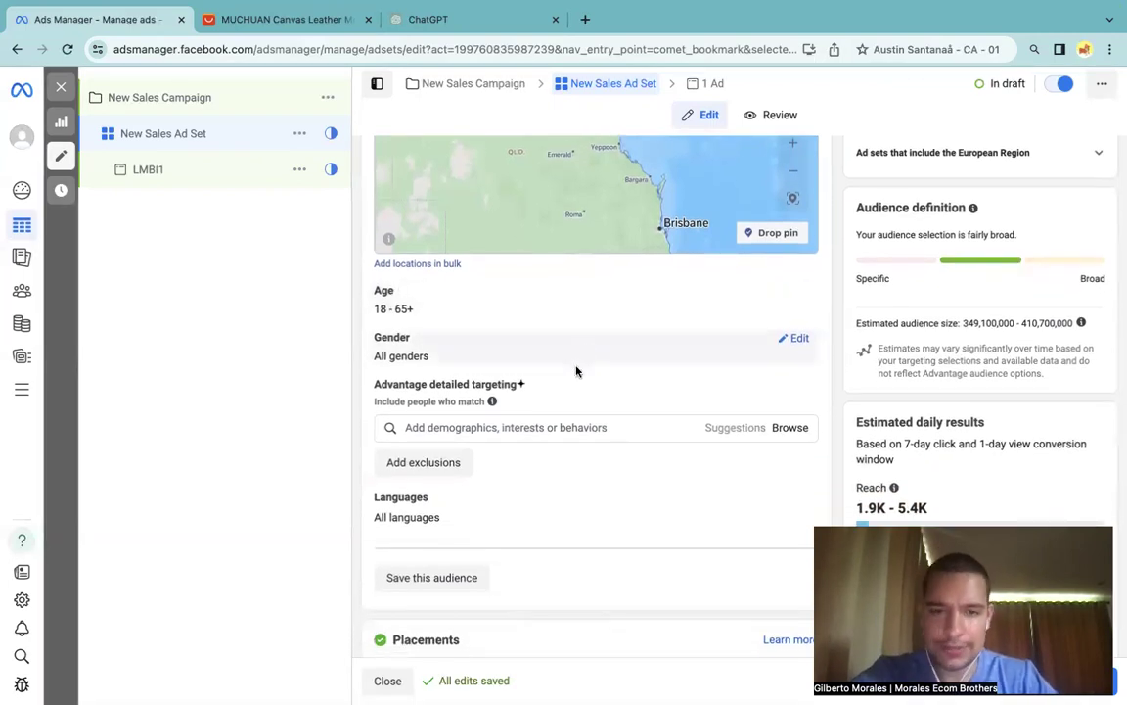
{"action": "left_click", "coordinate": [292, 20]}
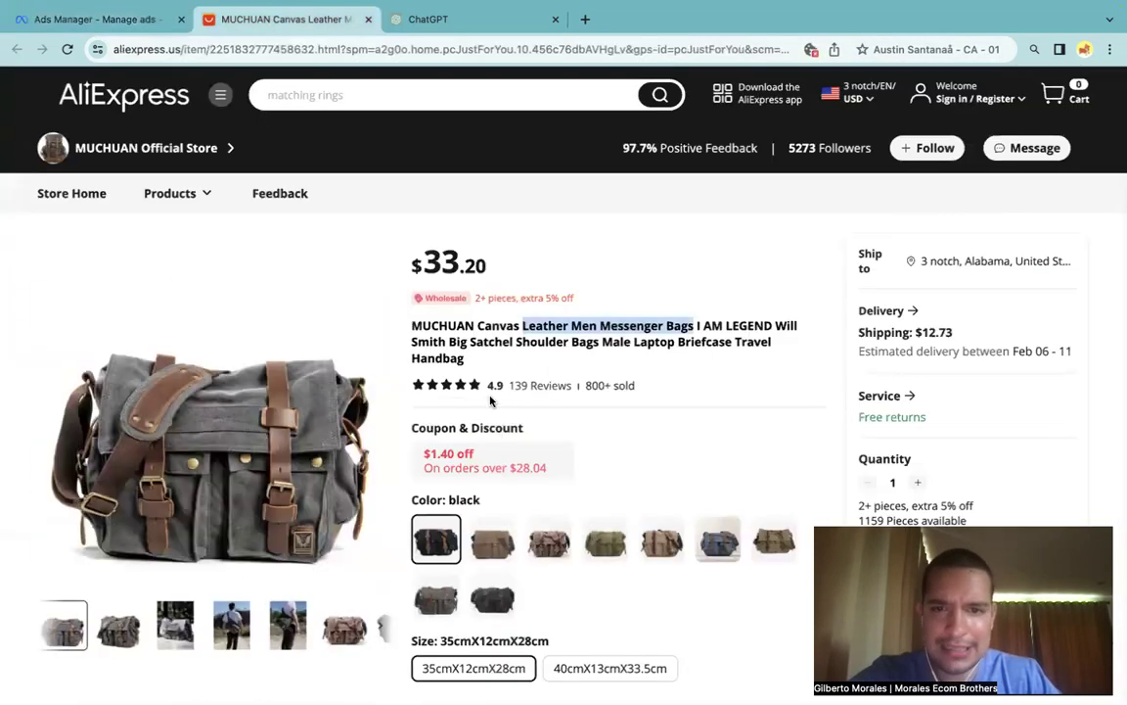
Step: Switch from the MUCHUAN messenger bag page back to the Ads Manager ad set editor
{"action": "mouse_move", "coordinate": [211, 95]}
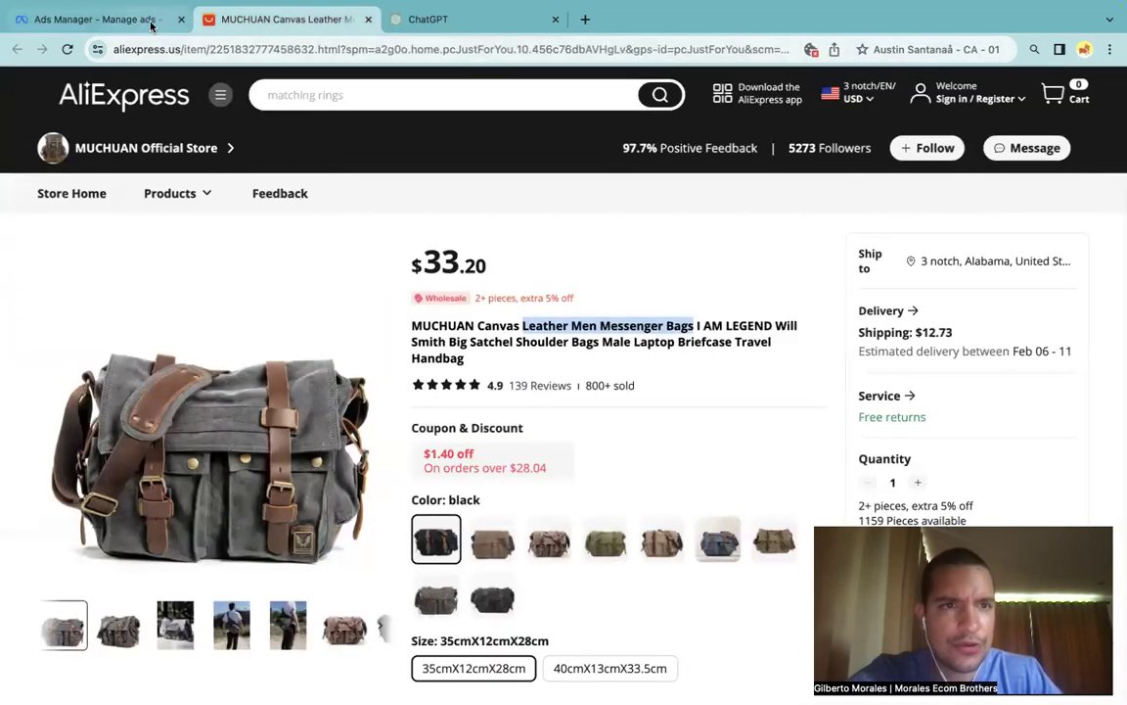
{"action": "left_click", "coordinate": [118, 19]}
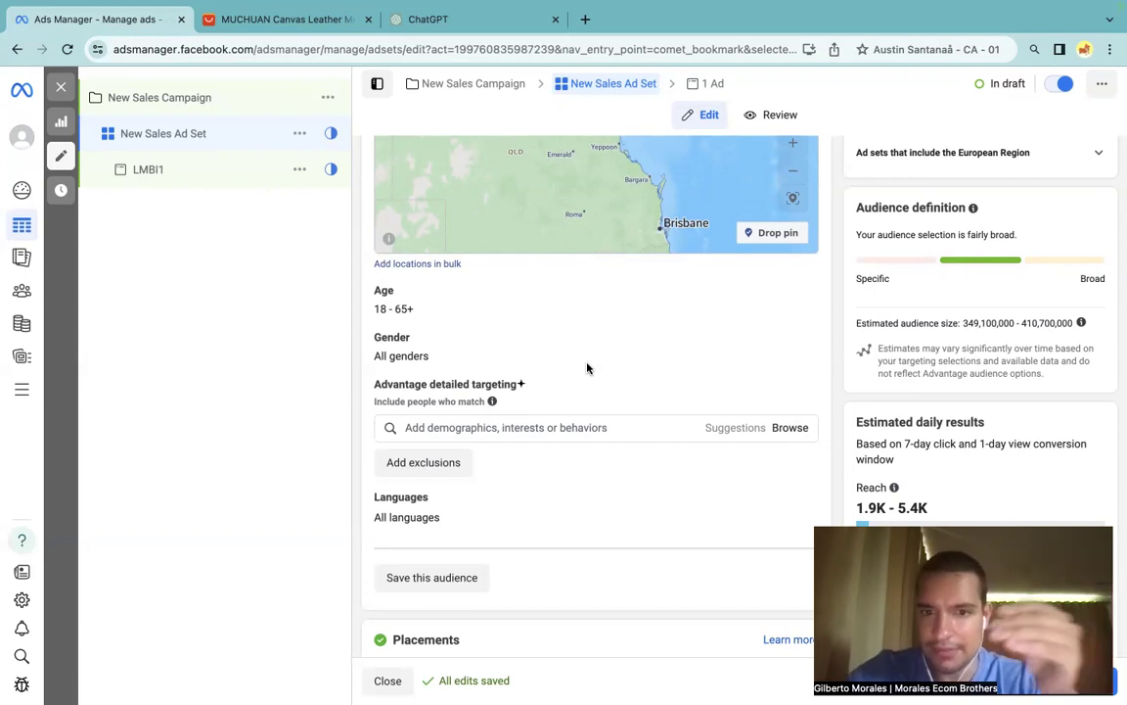
Step: Search 'student', add the Student (education) interest to detailed targeting, then delete it
{"action": "left_click", "coordinate": [552, 427]}
{"action": "type", "text": "student"}
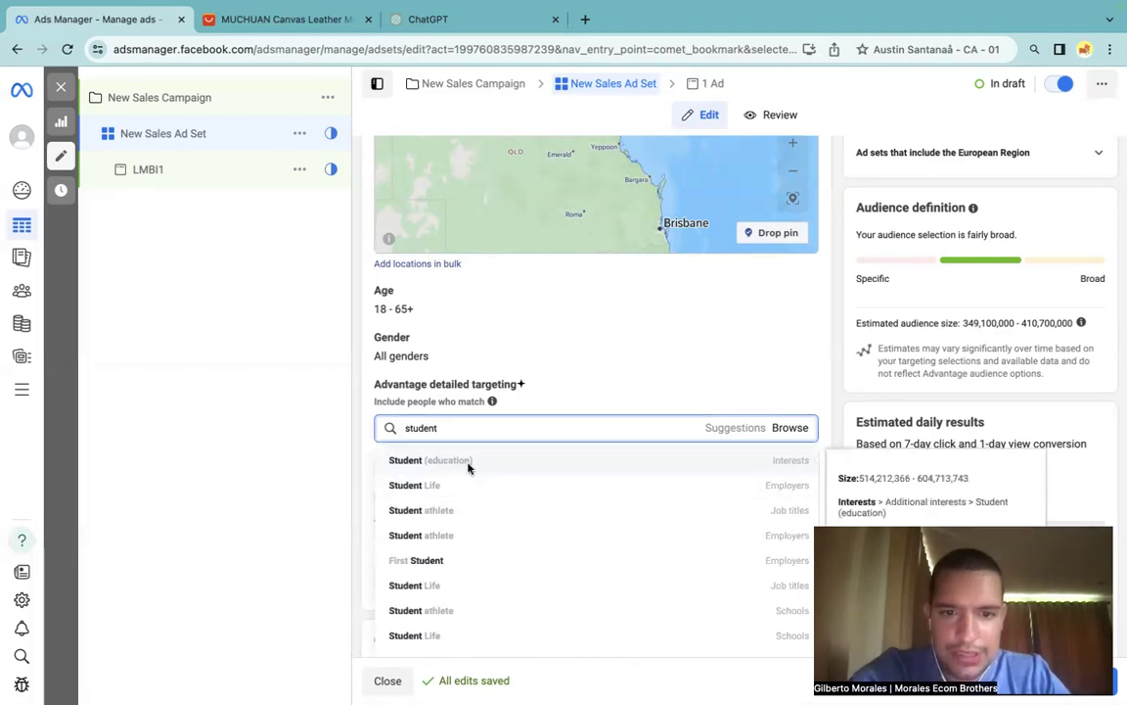
{"action": "left_click", "coordinate": [468, 462]}
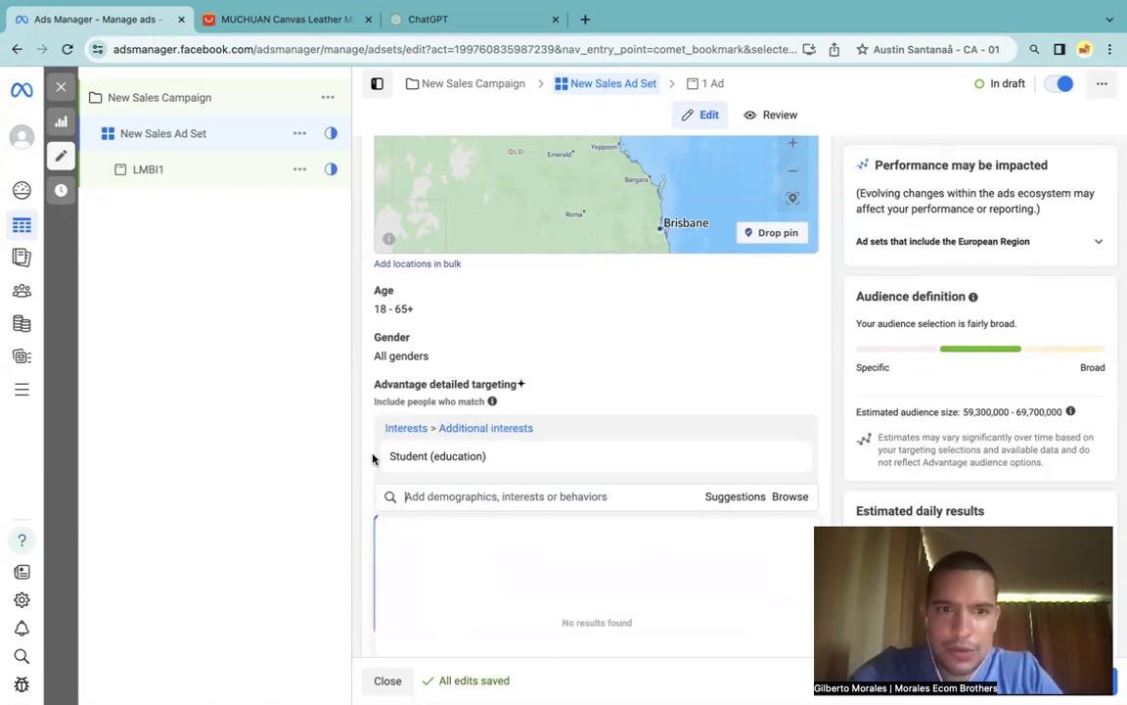
{"action": "mouse_move", "coordinate": [433, 456]}
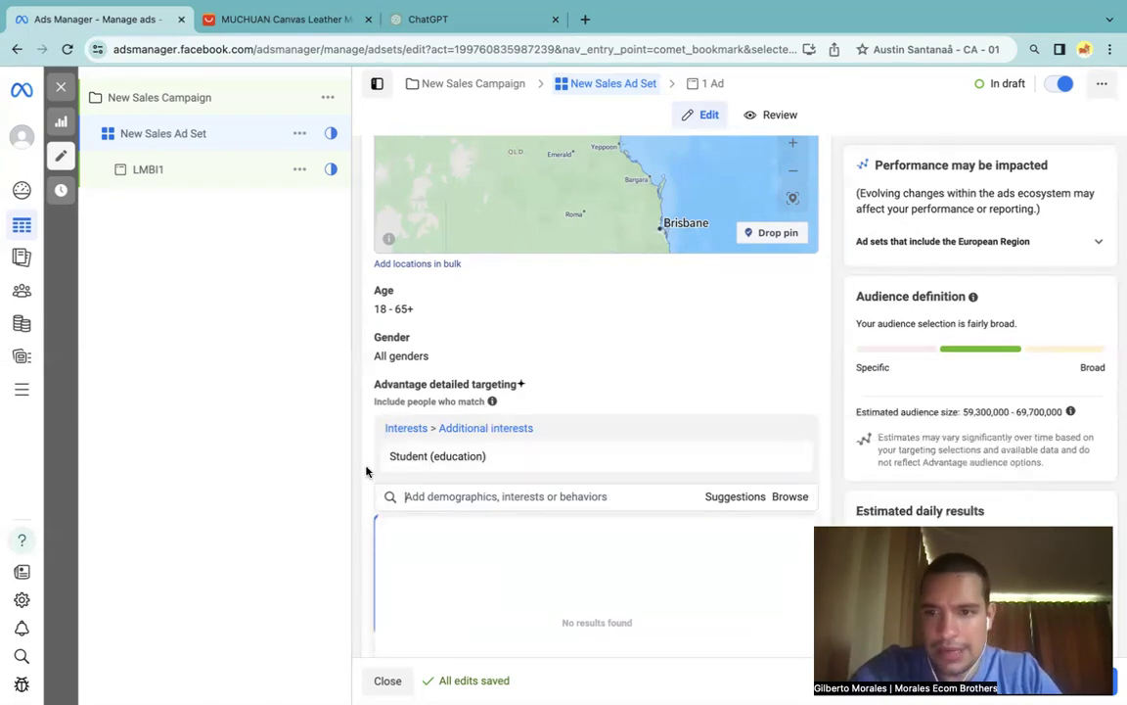
{"action": "mouse_move", "coordinate": [652, 453]}
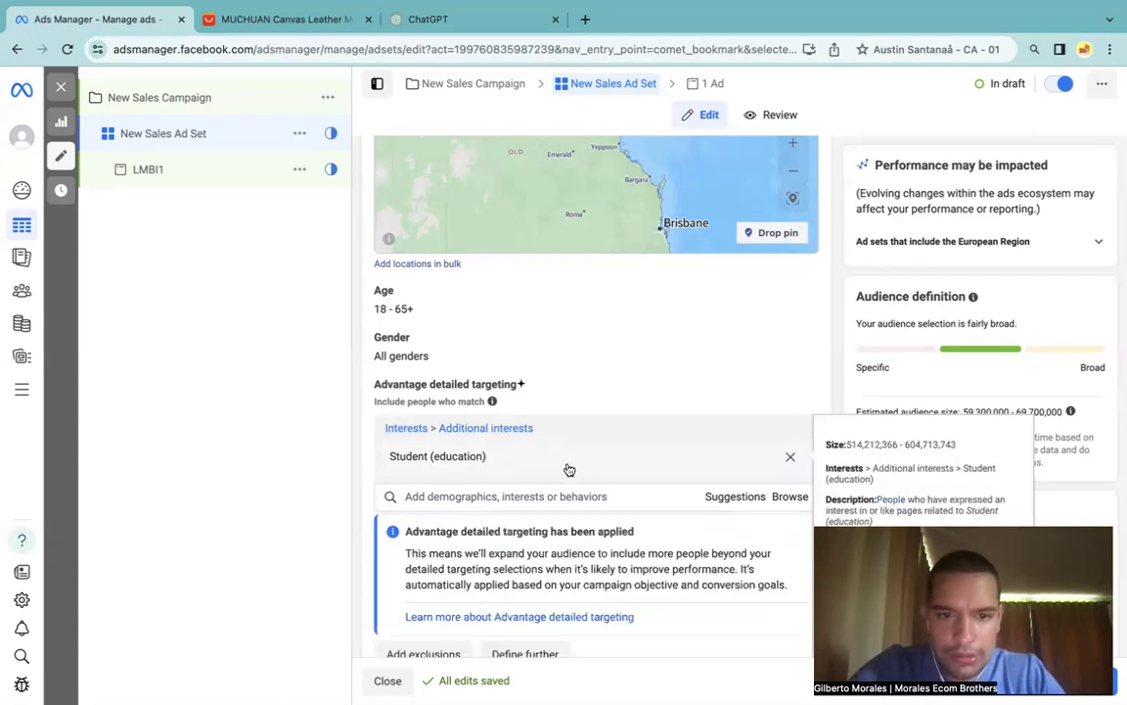
{"action": "key", "text": "BackSpace"}
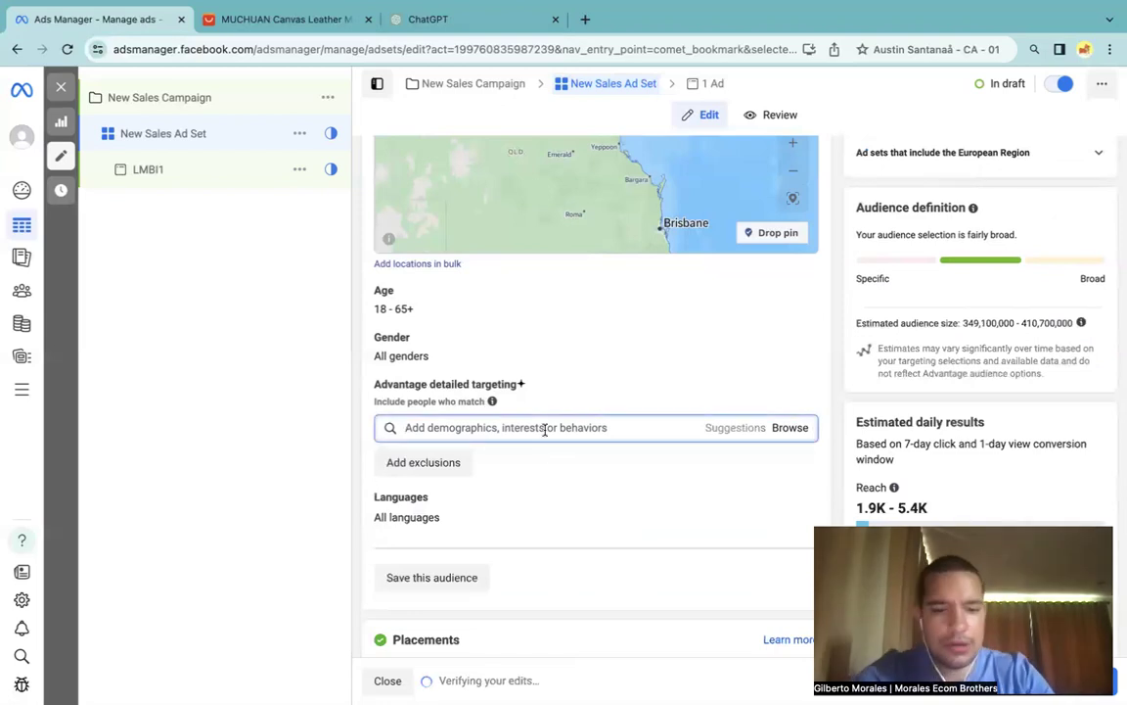
Step: Search 'student' in detailed targeting and browse the interest, employer and job-title suggestions
{"action": "type", "text": "student"}
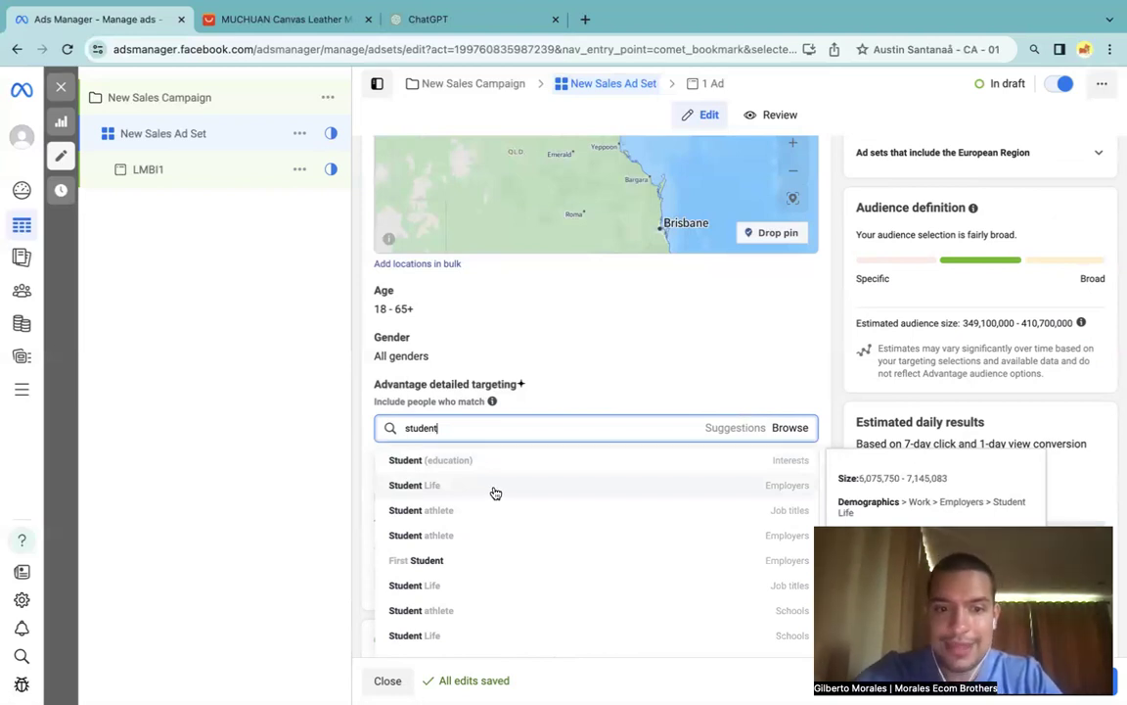
{"action": "scroll", "coordinate": [495, 493], "scroll_direction": "down", "scroll_amount": 3}
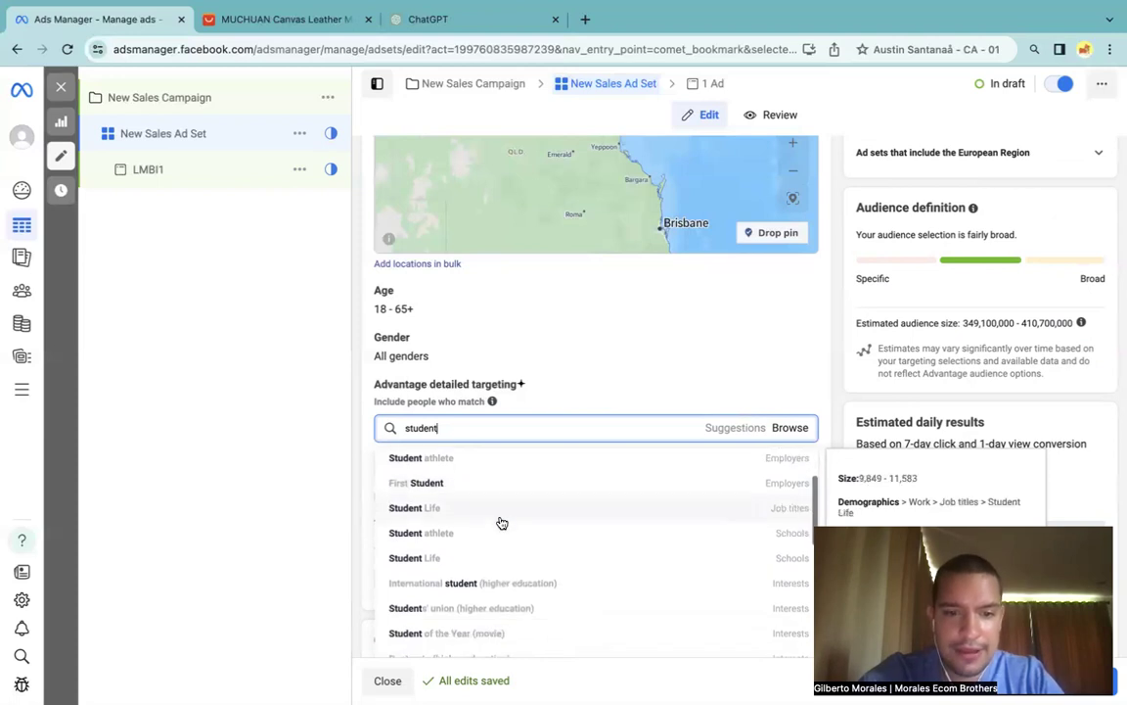
{"action": "scroll", "coordinate": [482, 538], "scroll_direction": "down", "scroll_amount": 3}
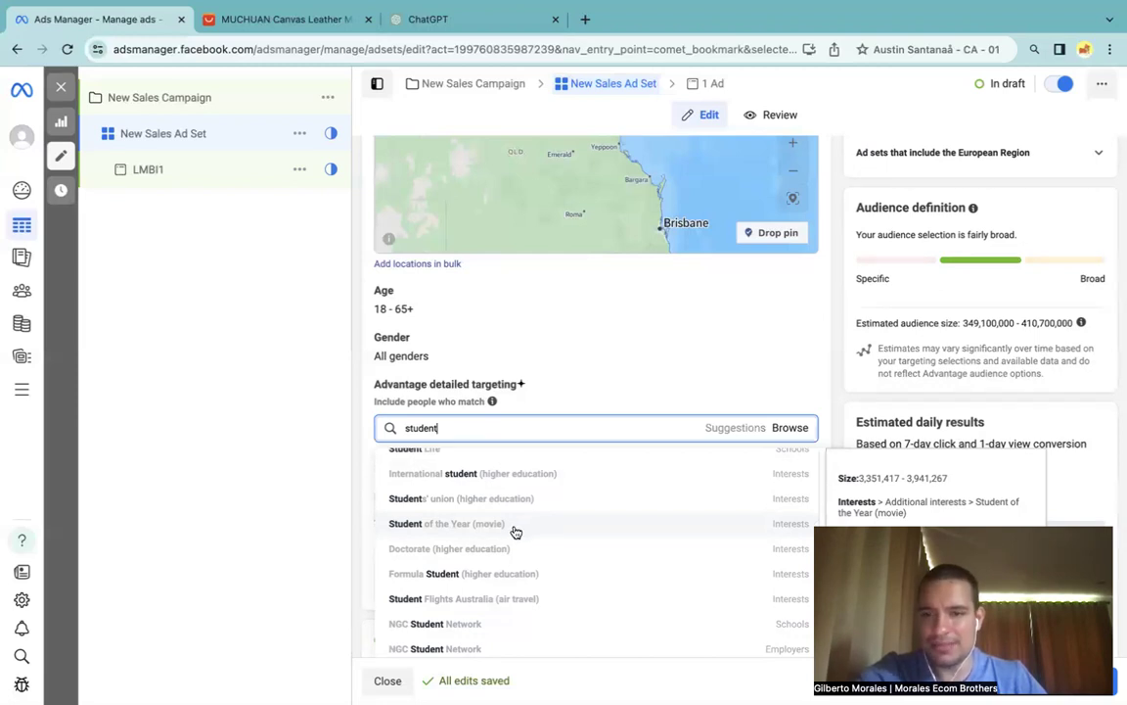
{"action": "scroll", "coordinate": [529, 533], "scroll_direction": "down", "scroll_amount": 1}
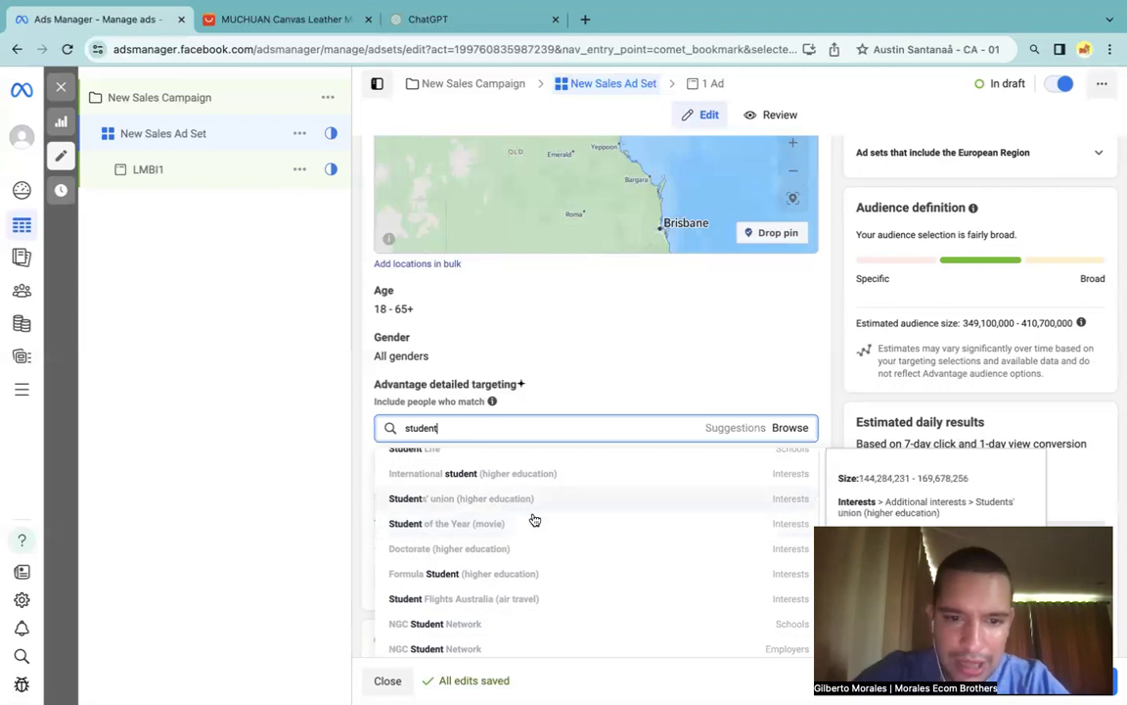
{"action": "scroll", "coordinate": [536, 549], "scroll_direction": "down", "scroll_amount": 4}
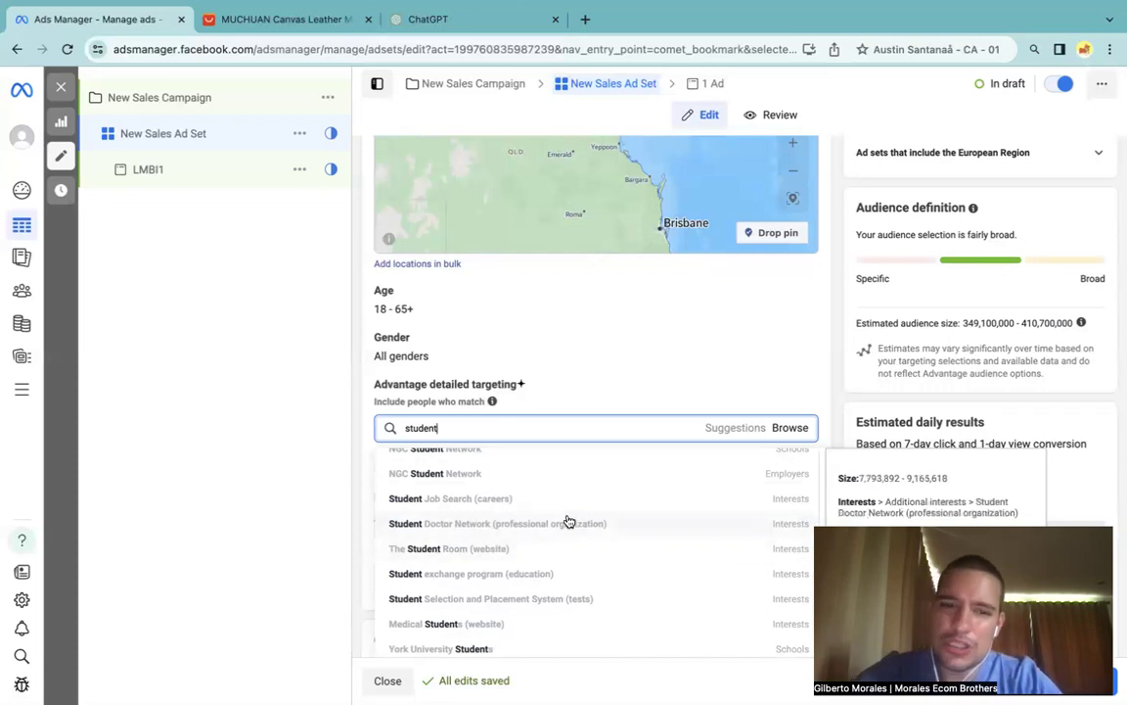
{"action": "scroll", "coordinate": [612, 524], "scroll_direction": "down", "scroll_amount": 1}
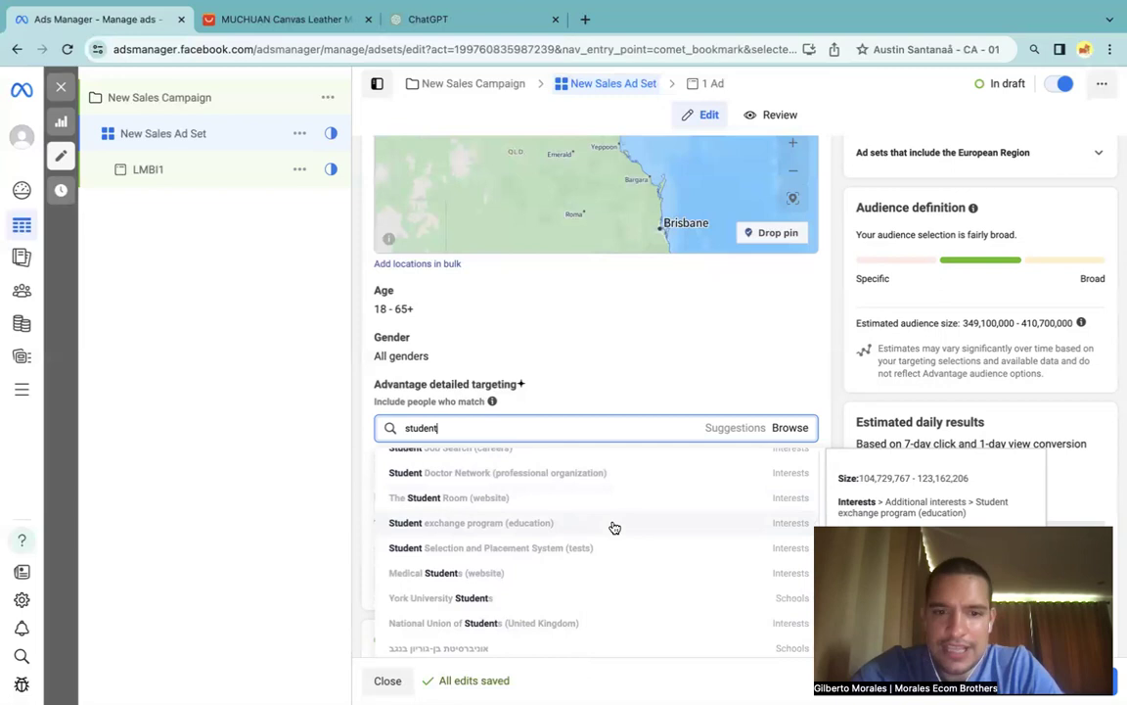
{"action": "scroll", "coordinate": [615, 525], "scroll_direction": "down", "scroll_amount": 1}
{"action": "scroll", "coordinate": [563, 539], "scroll_direction": "up", "scroll_amount": 2}
{"action": "scroll", "coordinate": [562, 539], "scroll_direction": "up", "scroll_amount": 5}
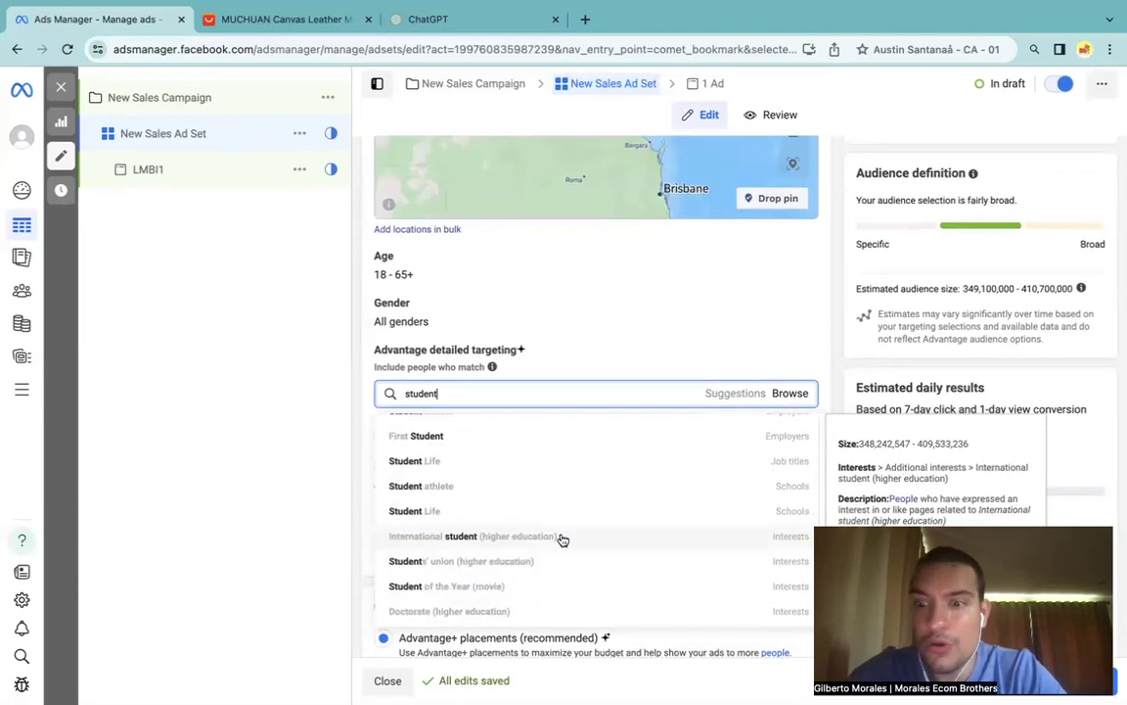
{"action": "scroll", "coordinate": [563, 539], "scroll_direction": "up", "scroll_amount": 5}
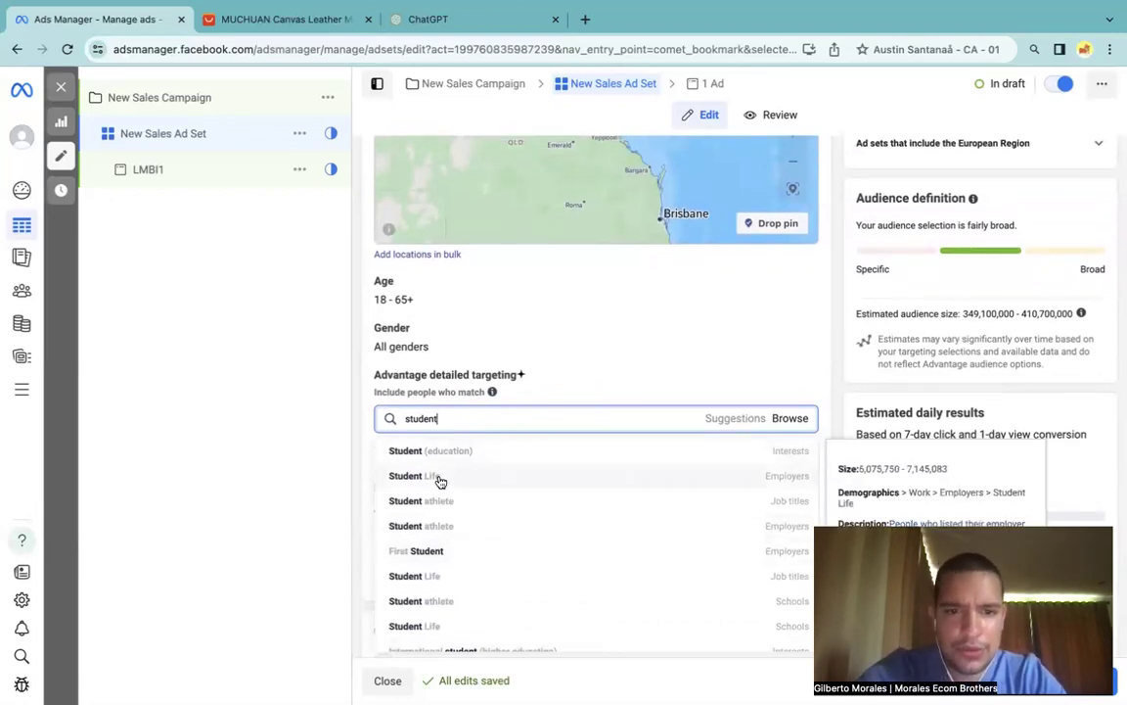
Step: Add the Student Life employer target, remove it, re-add it via search, and remove it again
{"action": "left_click", "coordinate": [470, 476]}
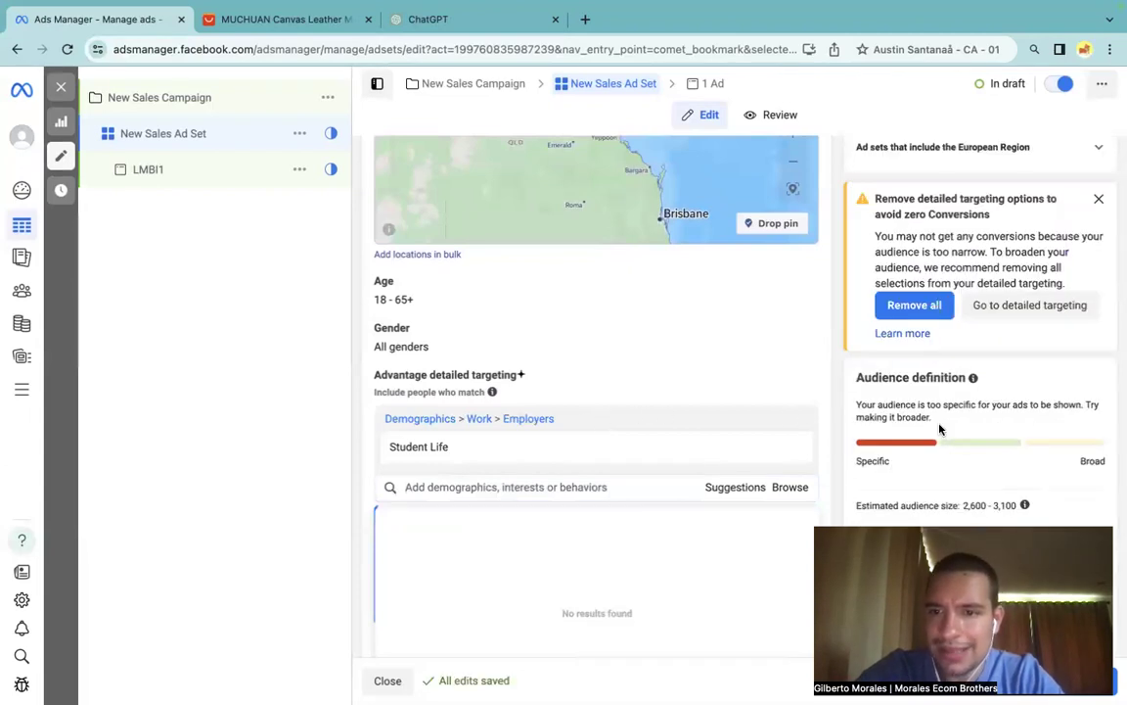
{"action": "mouse_move", "coordinate": [464, 447]}
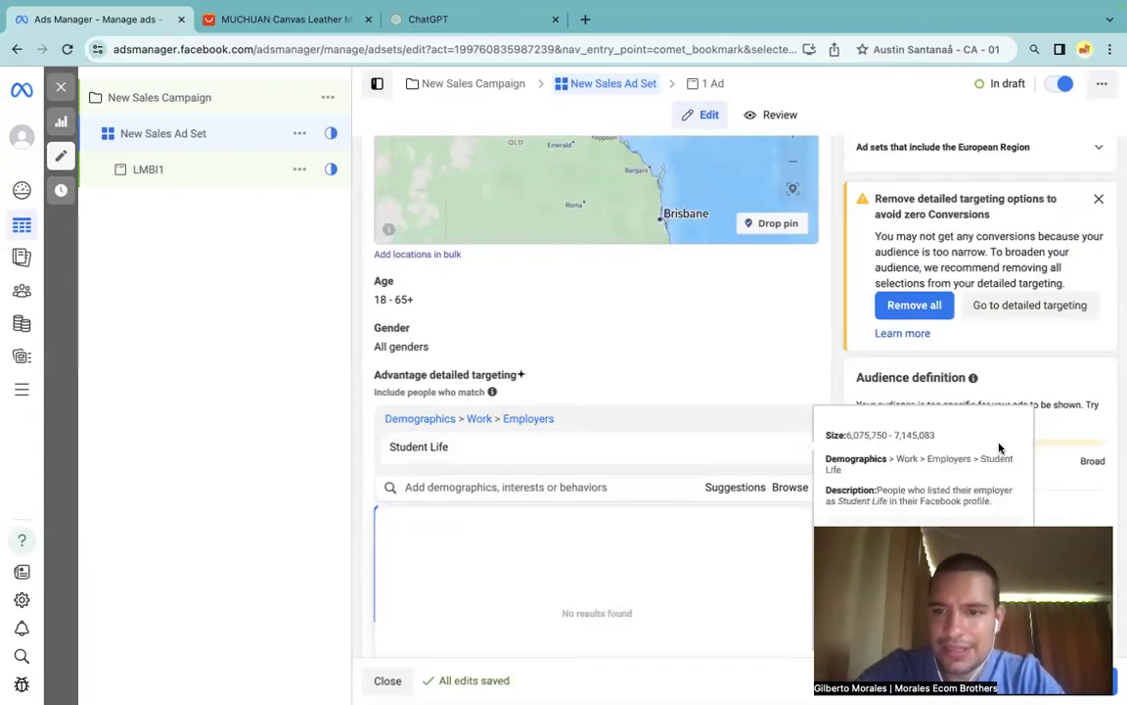
{"action": "left_click", "coordinate": [788, 449]}
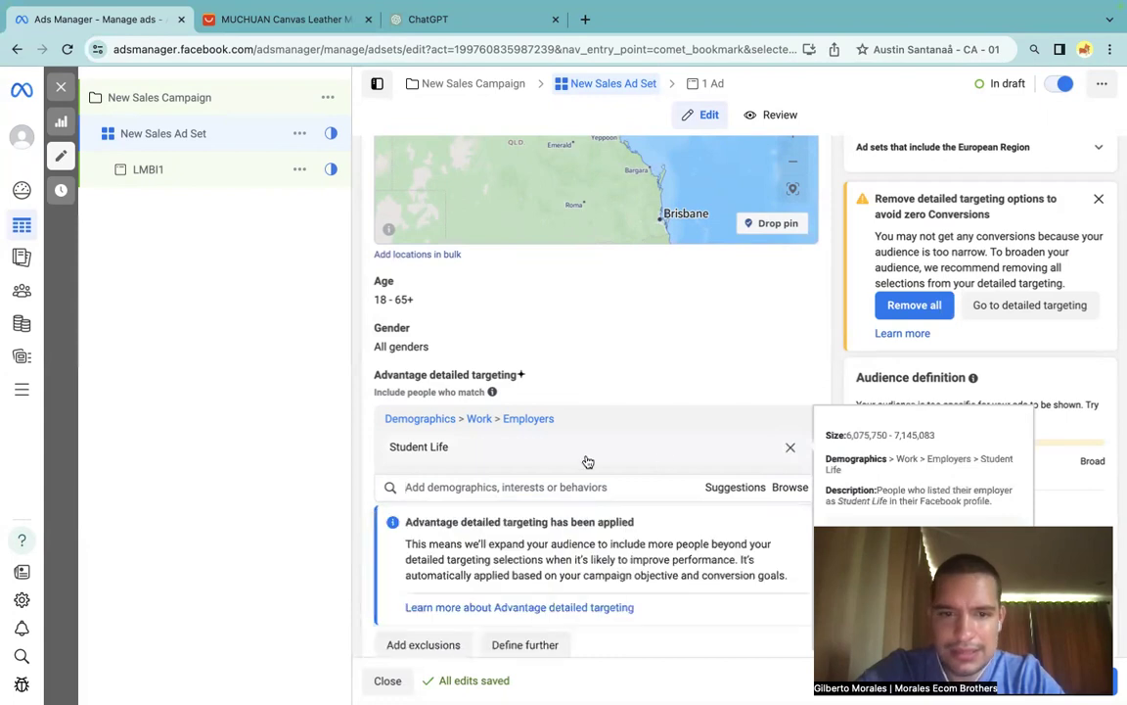
{"action": "type", "text": "student life"}
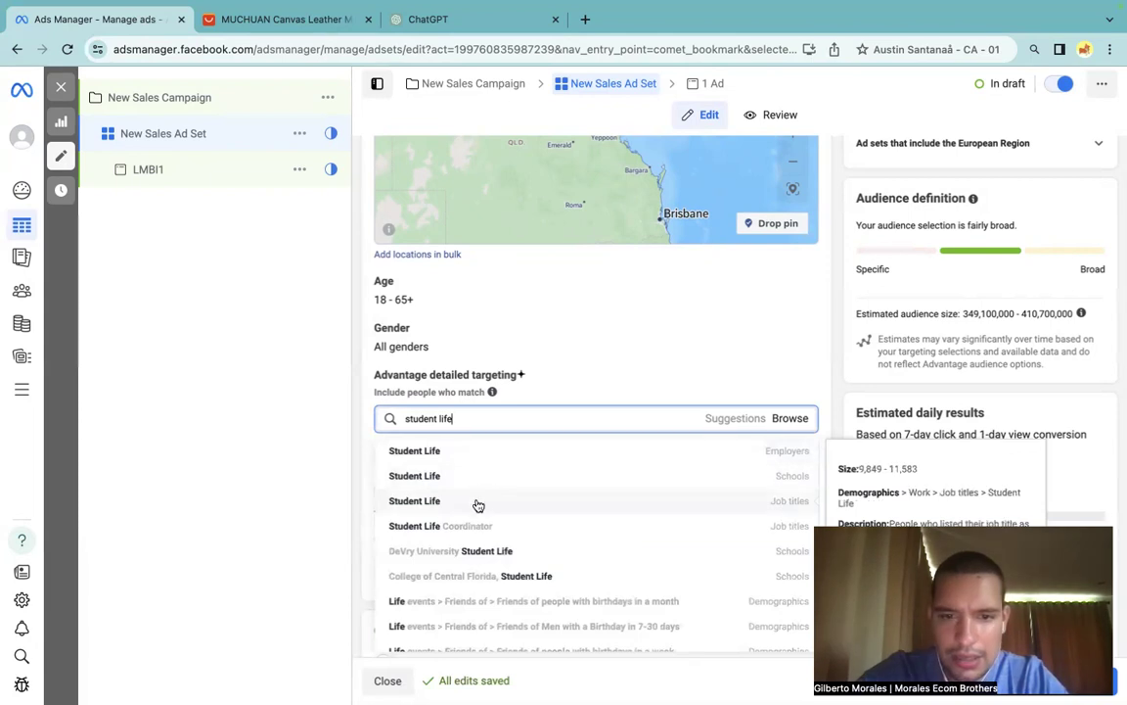
{"action": "left_click", "coordinate": [474, 453]}
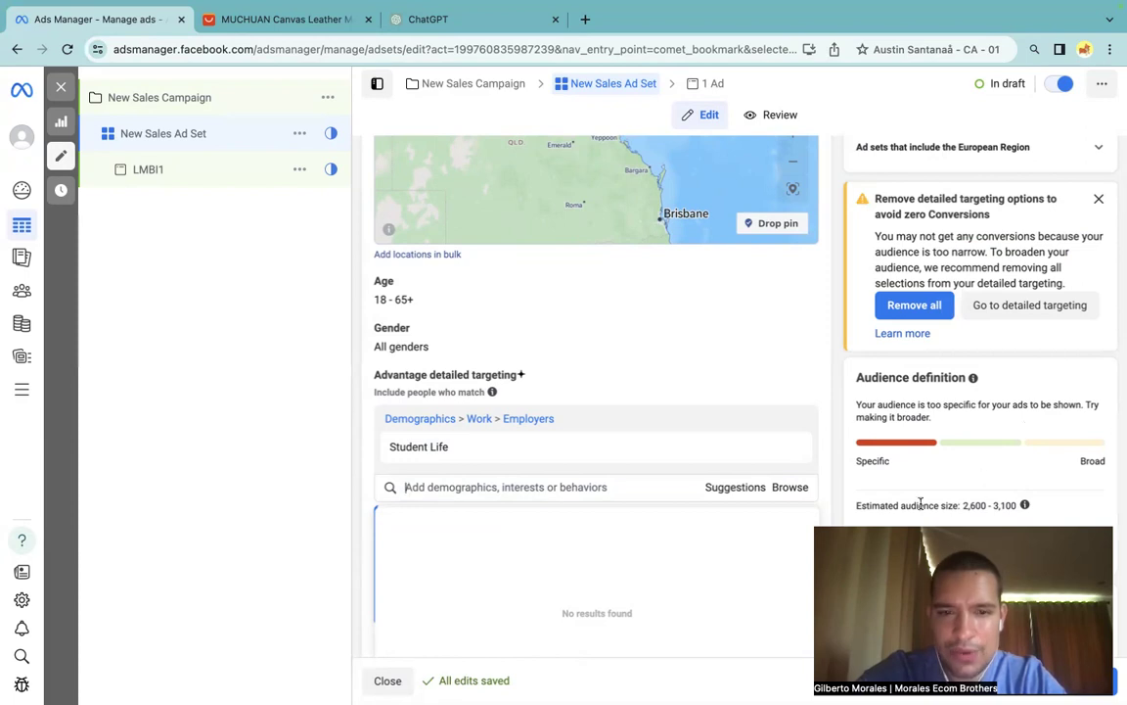
{"action": "left_click", "coordinate": [574, 487]}
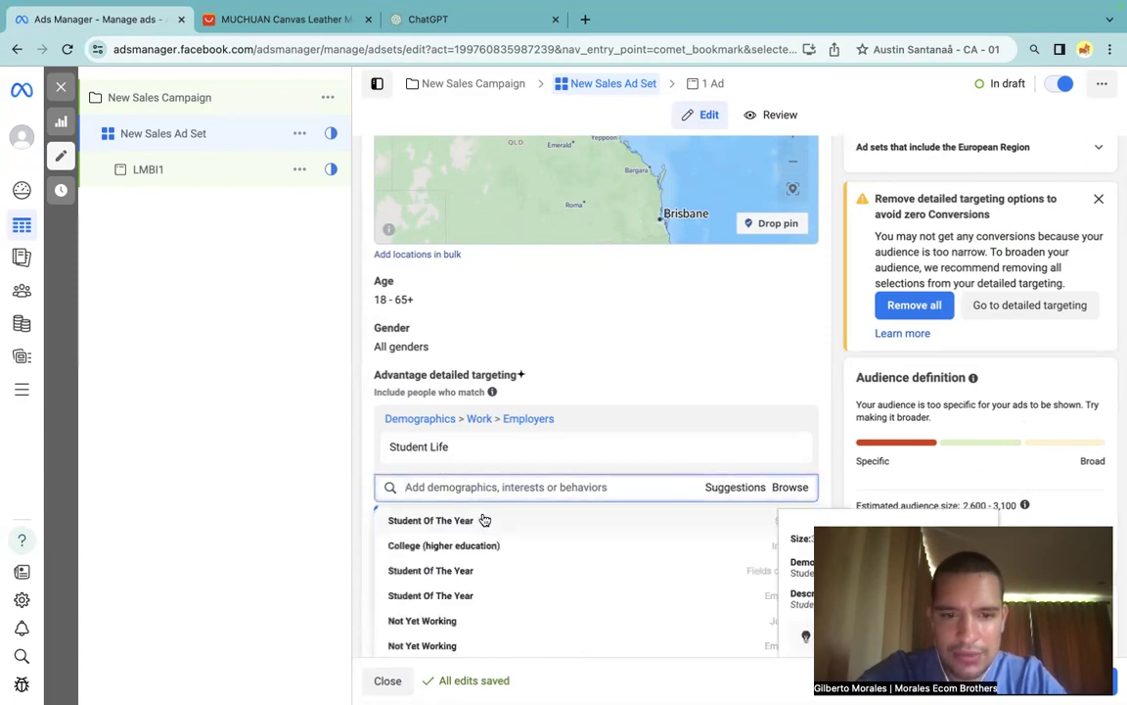
{"action": "left_click", "coordinate": [788, 446]}
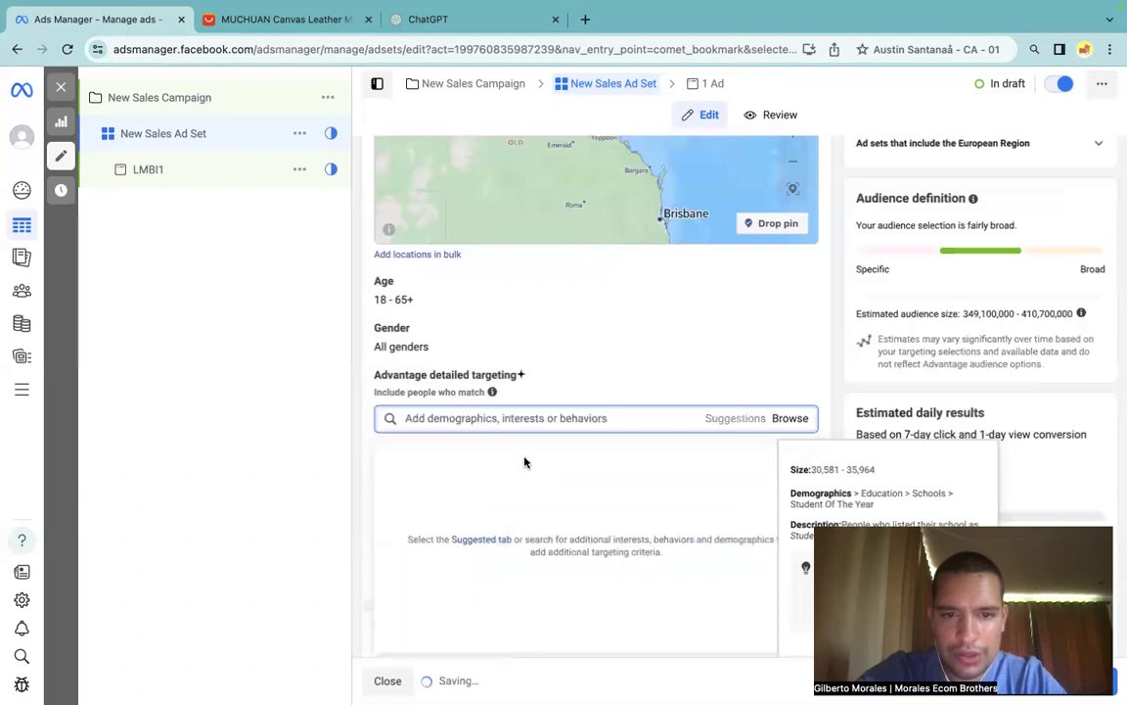
{"action": "type", "text": "studen"}
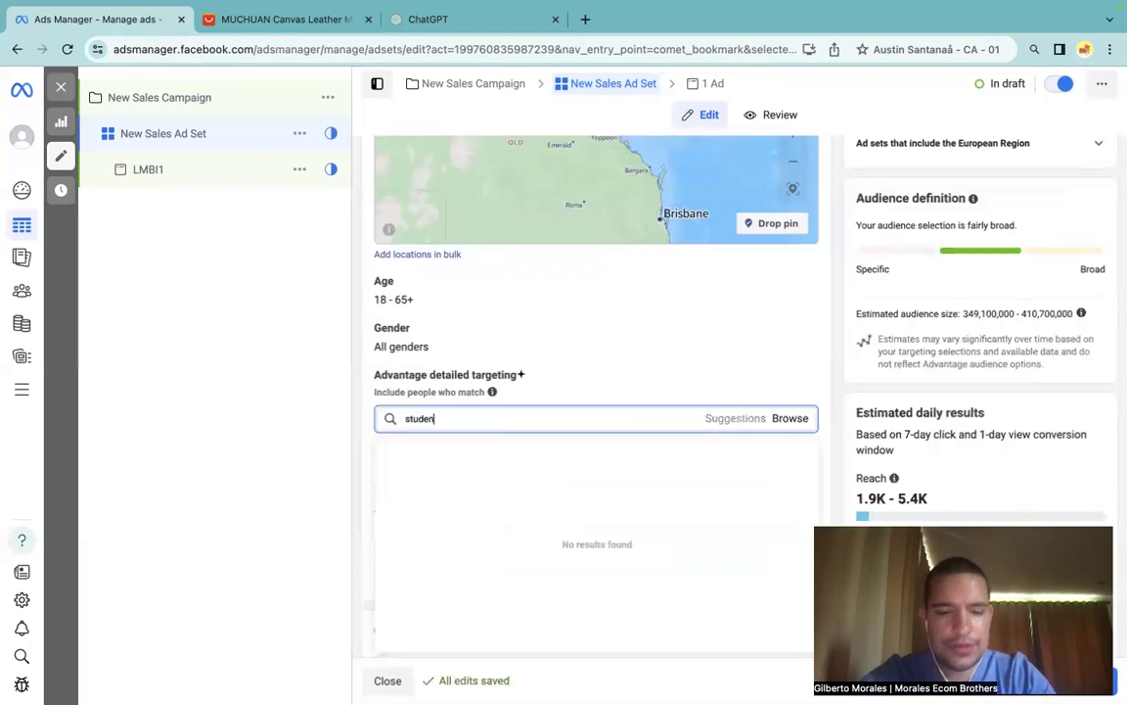
{"action": "type", "text": "t"}
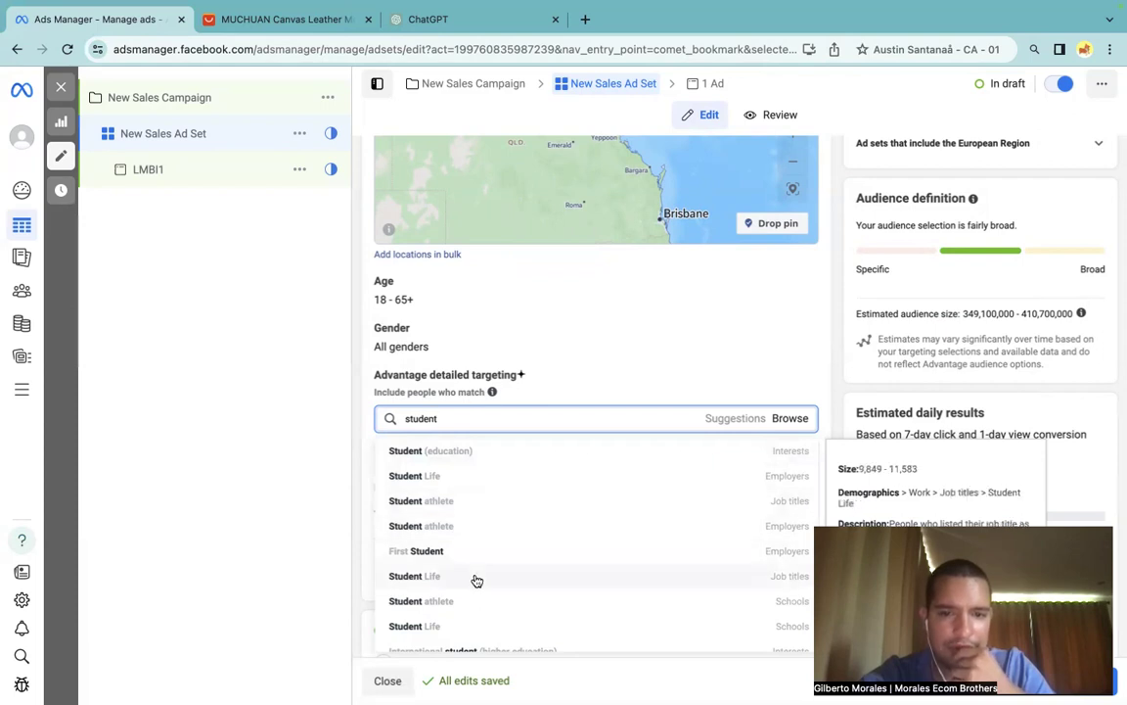
{"action": "scroll", "coordinate": [477, 580], "scroll_direction": "down", "scroll_amount": 2}
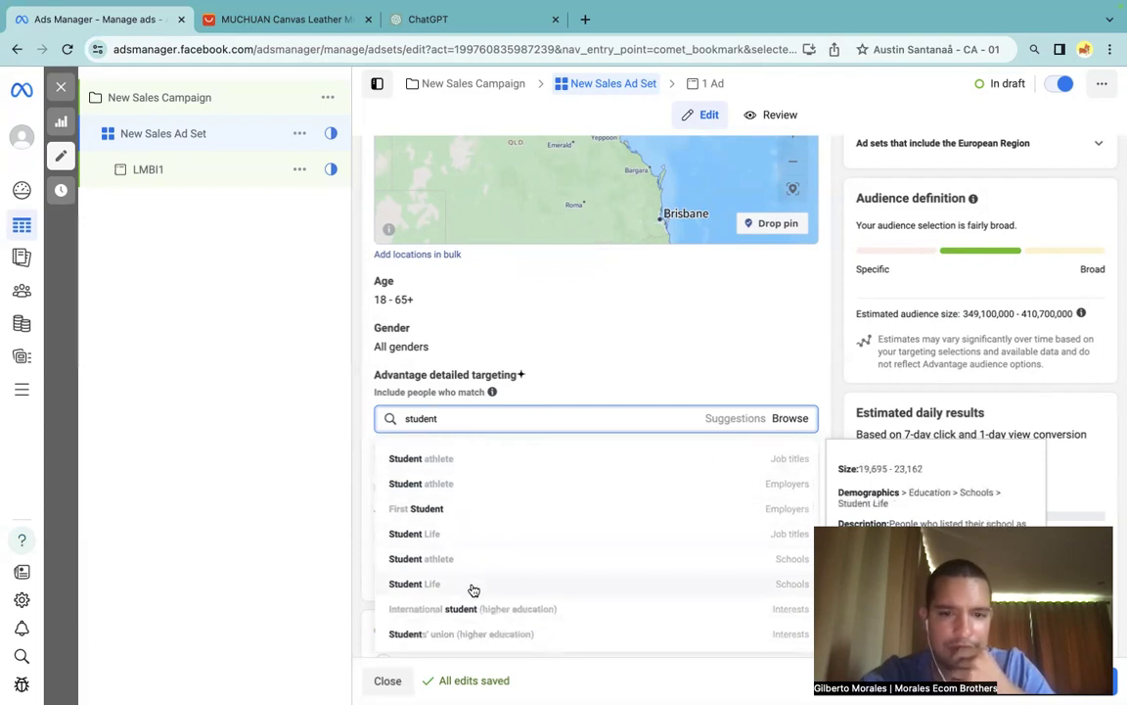
{"action": "scroll", "coordinate": [474, 590], "scroll_direction": "down", "scroll_amount": 2}
{"action": "scroll", "coordinate": [475, 587], "scroll_direction": "down", "scroll_amount": 4}
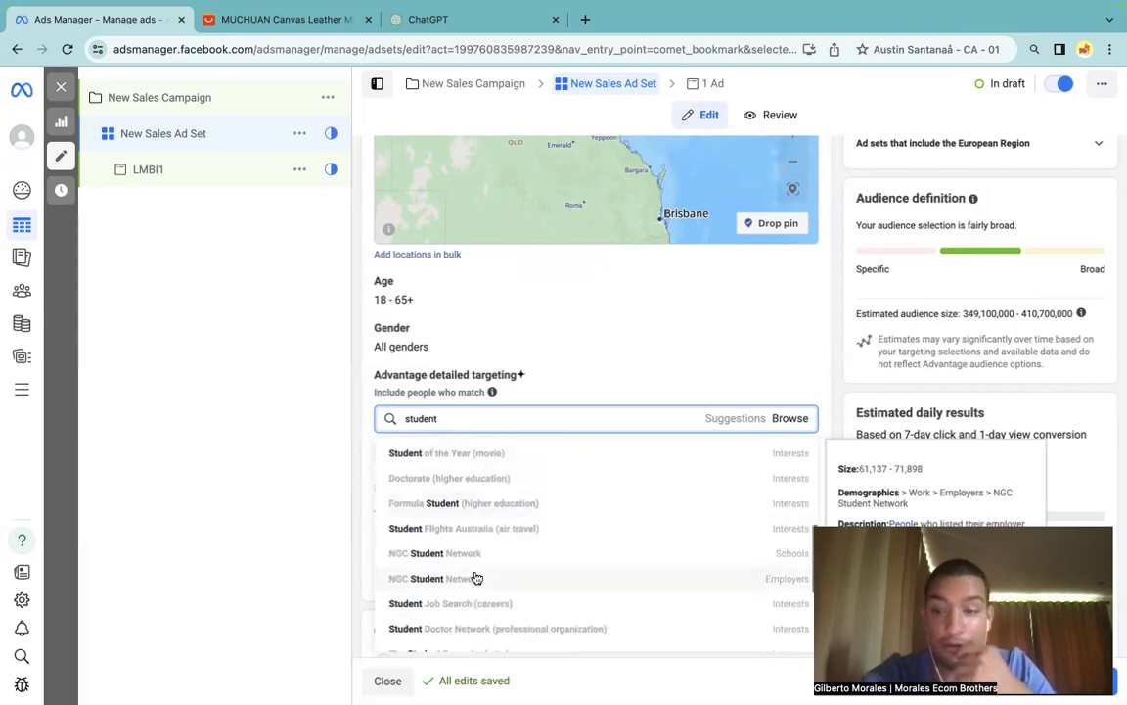
{"action": "scroll", "coordinate": [476, 578], "scroll_direction": "down", "scroll_amount": 1}
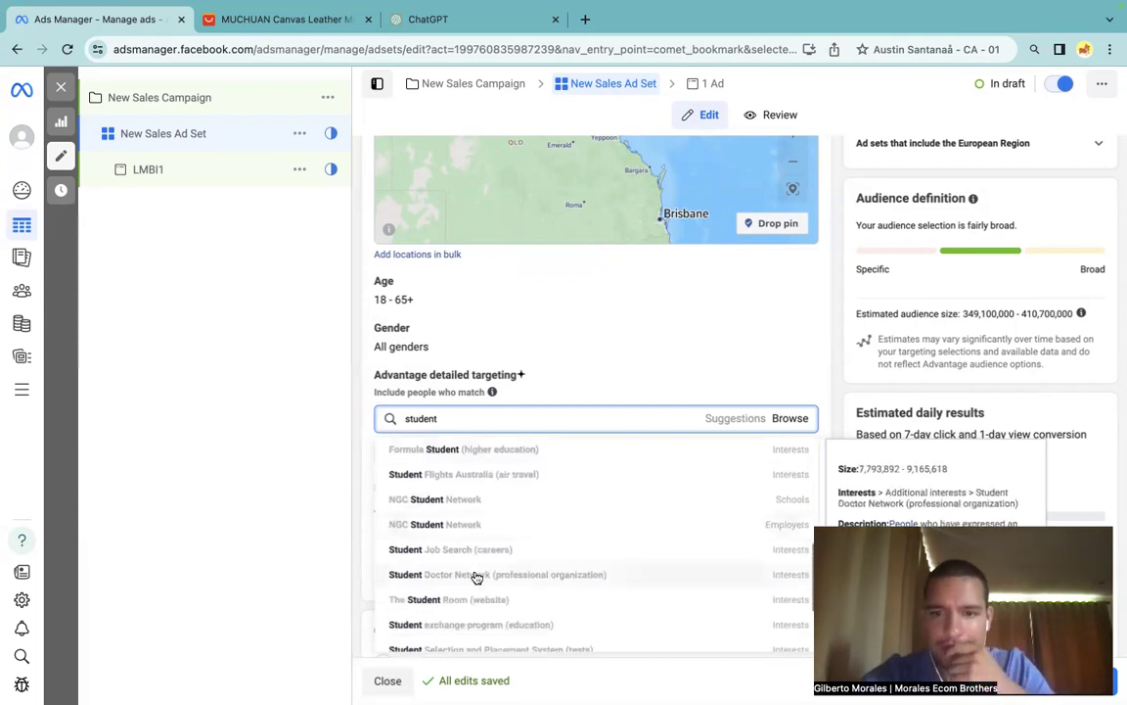
{"action": "scroll", "coordinate": [476, 577], "scroll_direction": "down", "scroll_amount": 1}
{"action": "scroll", "coordinate": [474, 576], "scroll_direction": "up", "scroll_amount": 10}
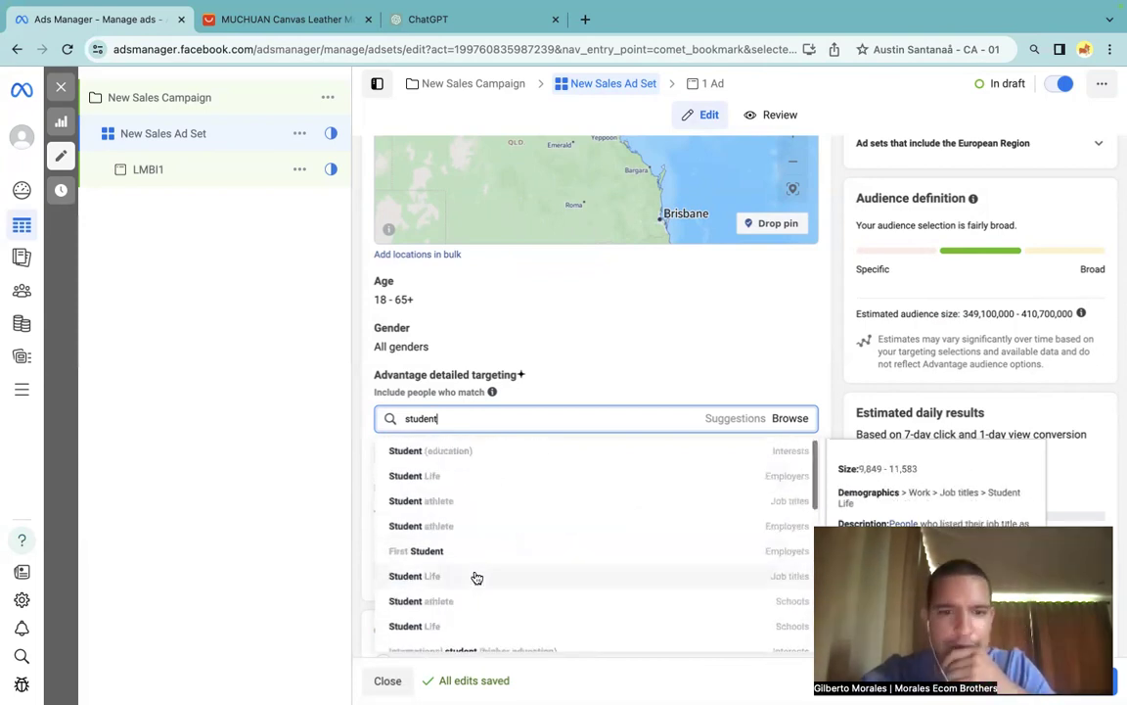
Step: Search 'university' and add University (higher education) plus the In college education level
{"action": "double_click", "coordinate": [484, 418]}
{"action": "type", "text": "university"}
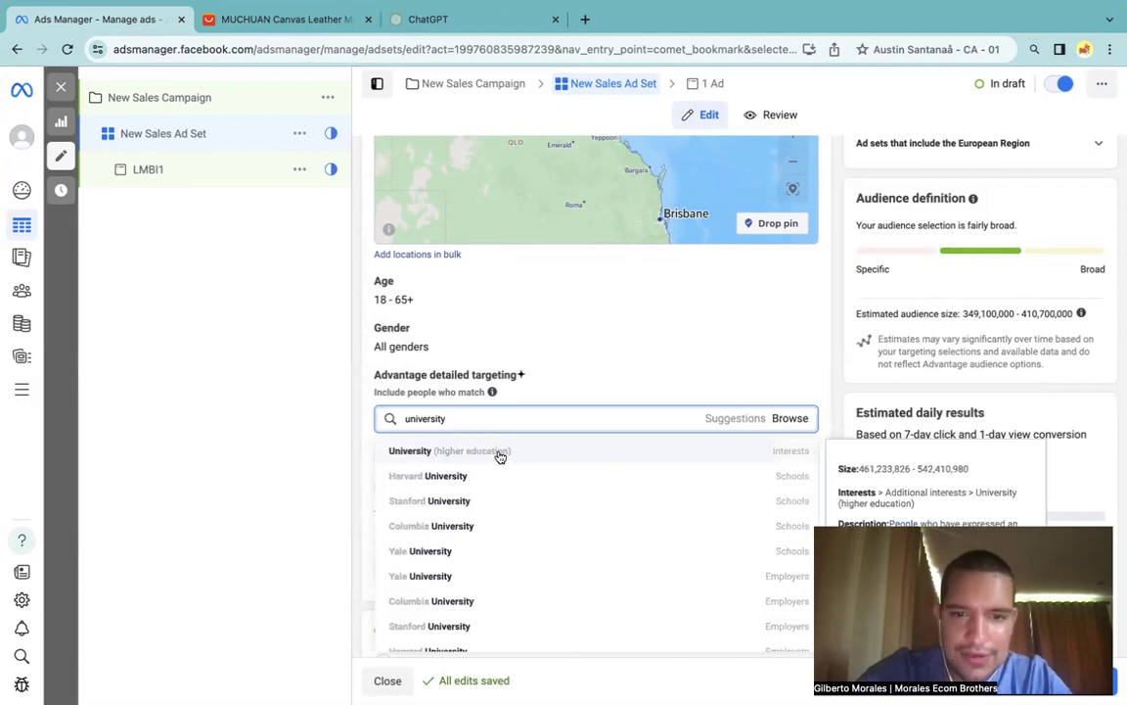
{"action": "left_click", "coordinate": [519, 452]}
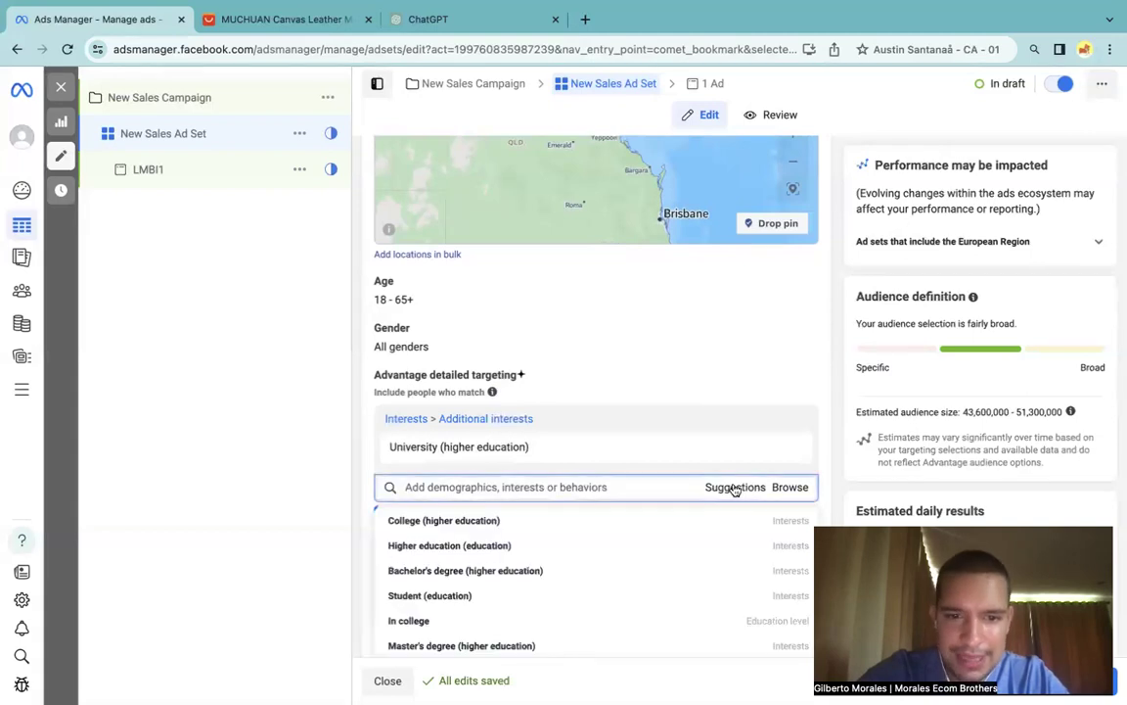
{"action": "mouse_move", "coordinate": [477, 535]}
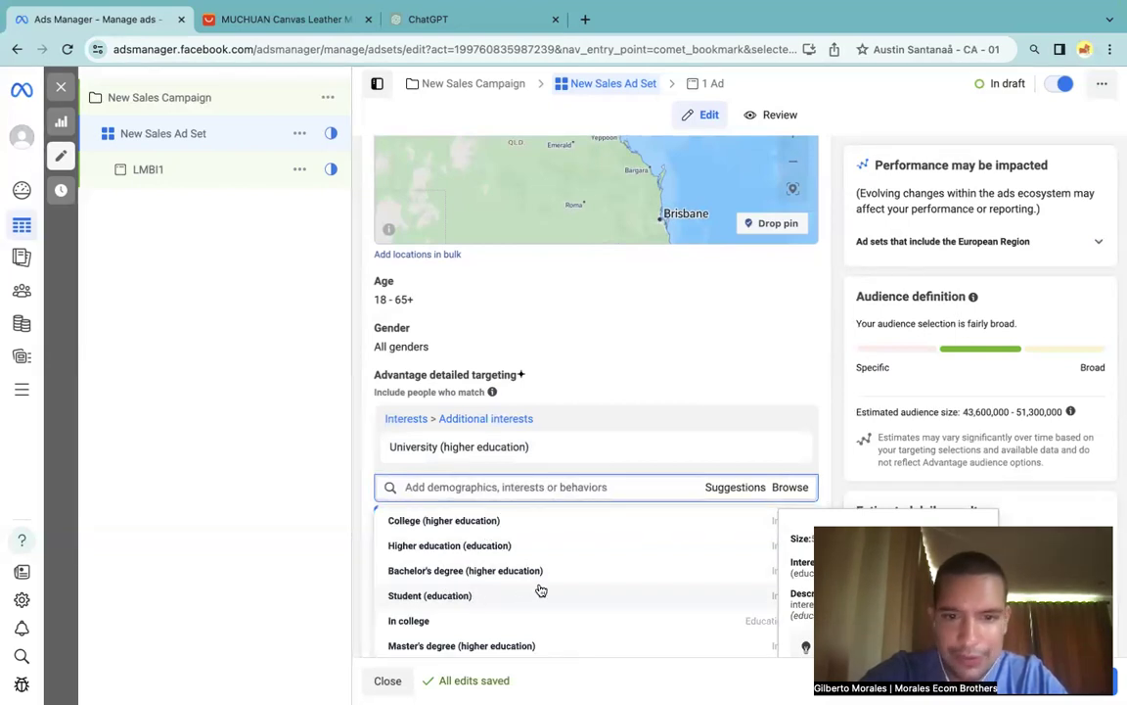
{"action": "scroll", "coordinate": [430, 601], "scroll_direction": "down", "scroll_amount": 1}
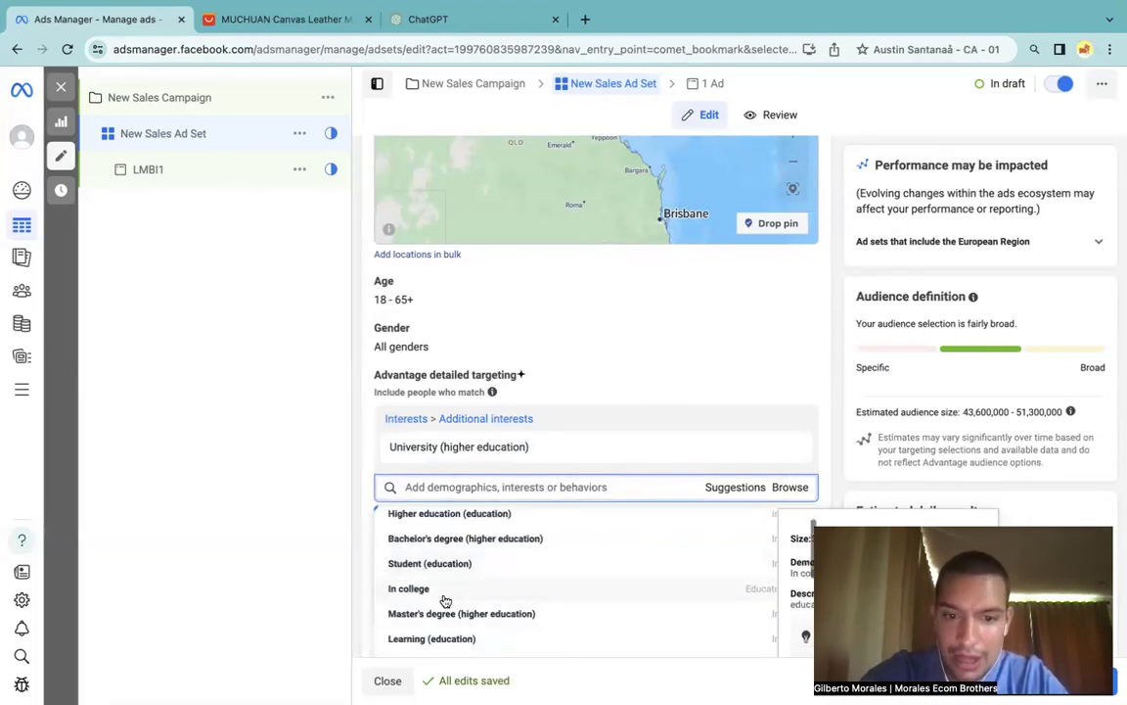
{"action": "left_click", "coordinate": [445, 595]}
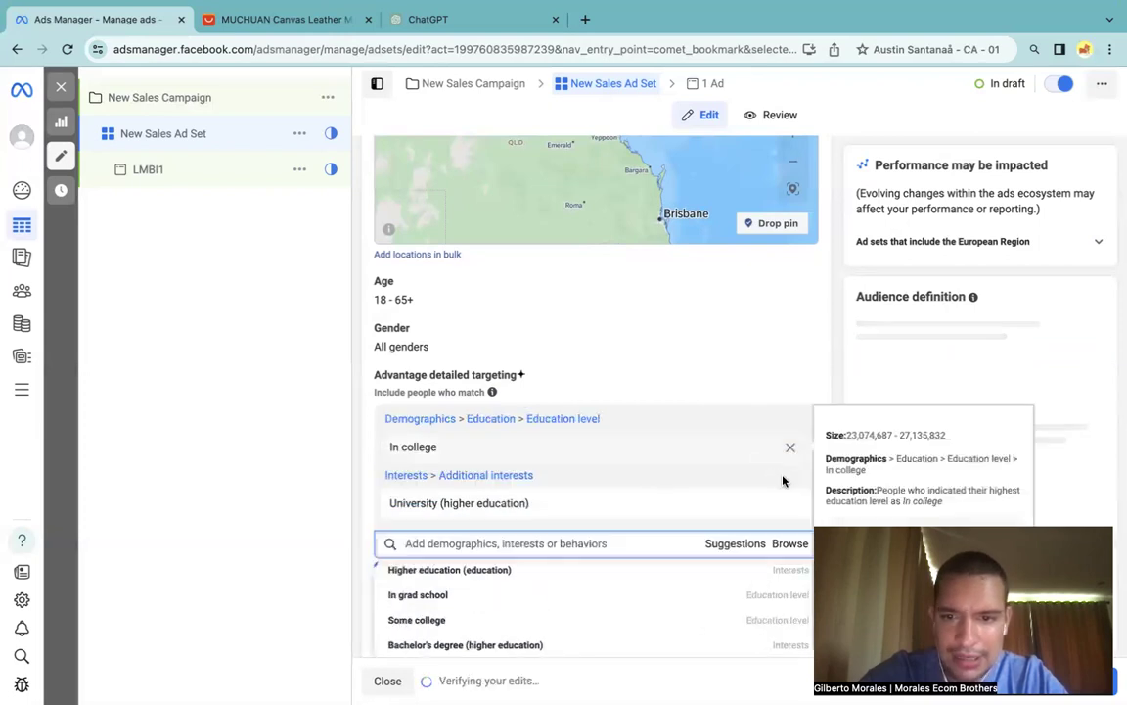
Step: Remove University (higher education), keeping only In college, and review the Education level suggestions
{"action": "left_click", "coordinate": [791, 480]}
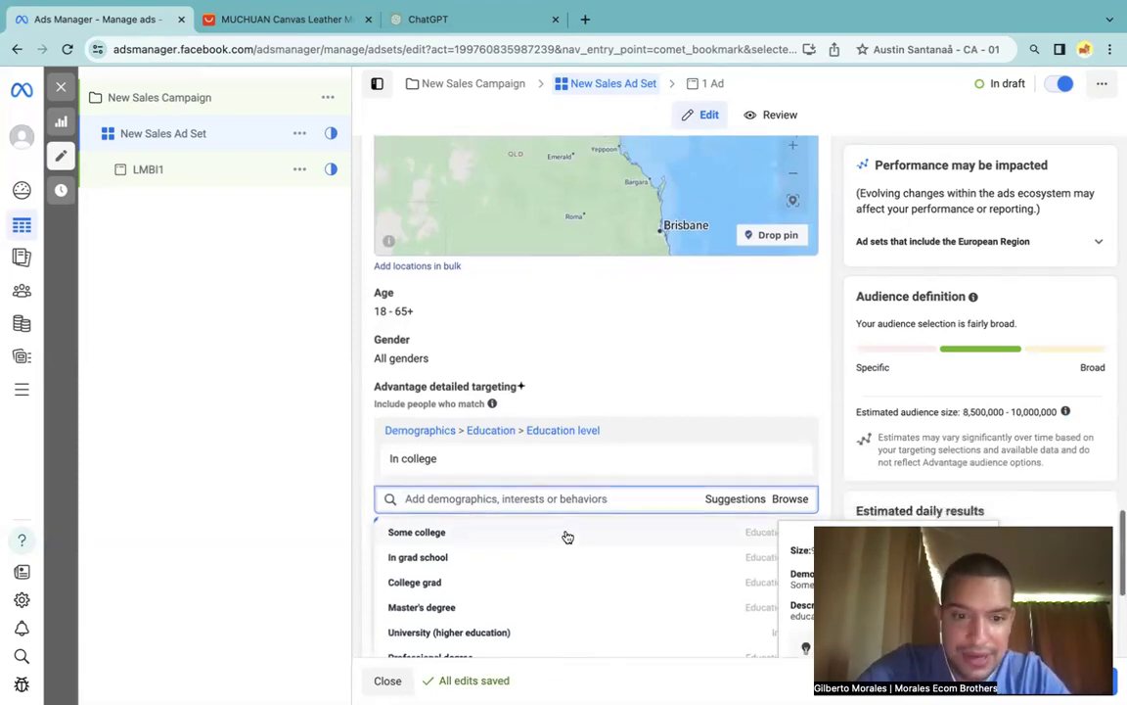
{"action": "scroll", "coordinate": [746, 455], "scroll_direction": "down", "scroll_amount": 1}
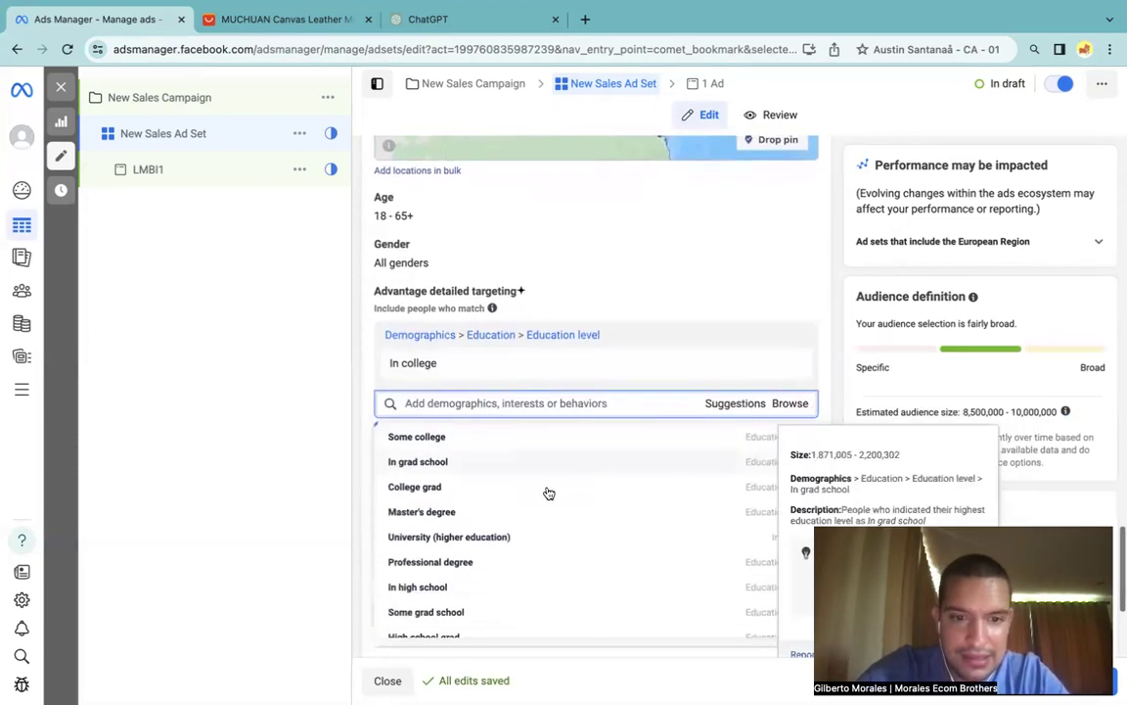
{"action": "scroll", "coordinate": [546, 490], "scroll_direction": "down", "scroll_amount": 5}
{"action": "scroll", "coordinate": [546, 490], "scroll_direction": "down", "scroll_amount": 3}
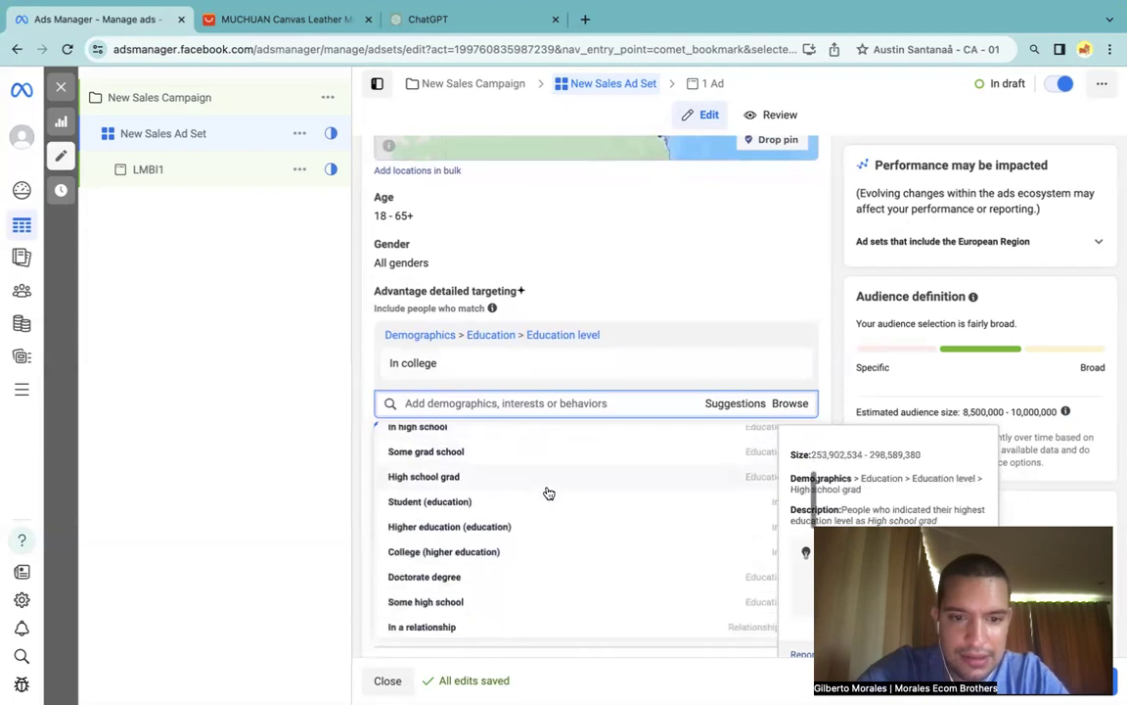
{"action": "left_click", "coordinate": [364, 403]}
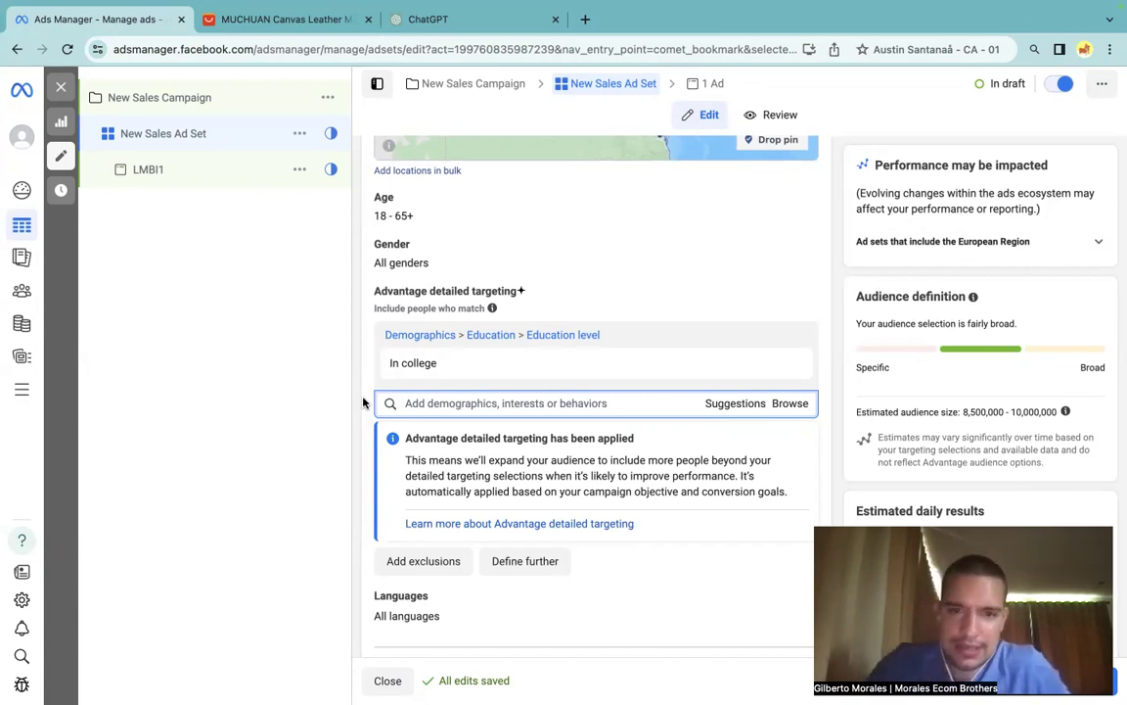
{"action": "mouse_move", "coordinate": [411, 359]}
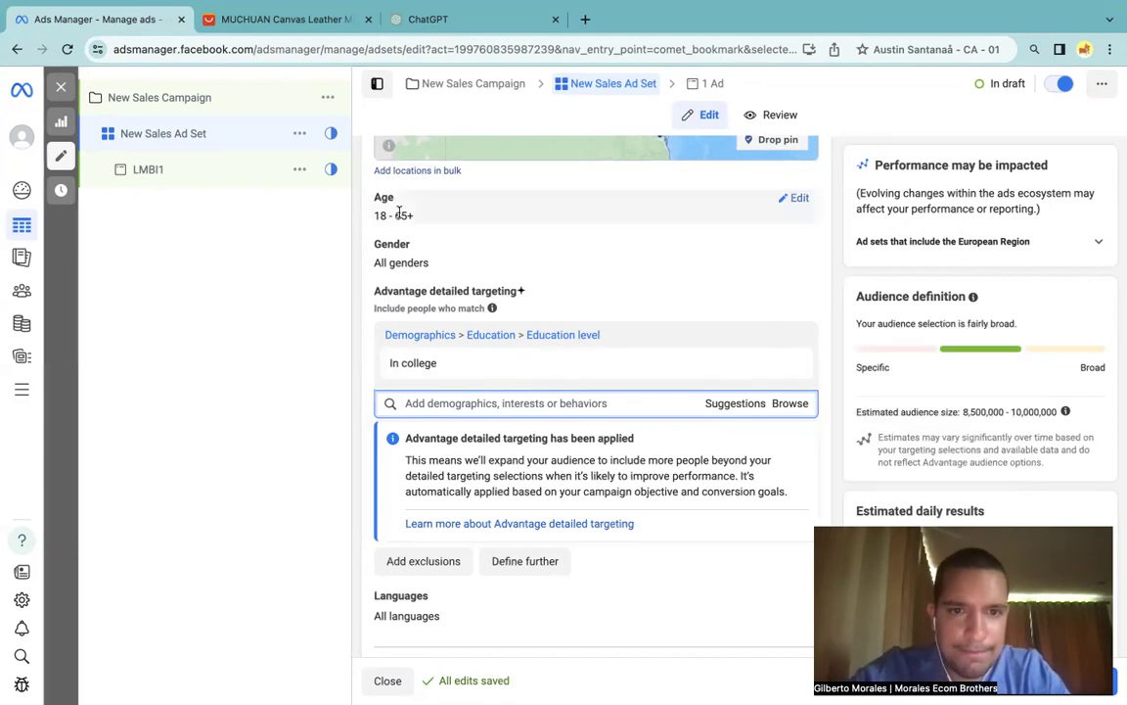
{"action": "left_click", "coordinate": [739, 407]}
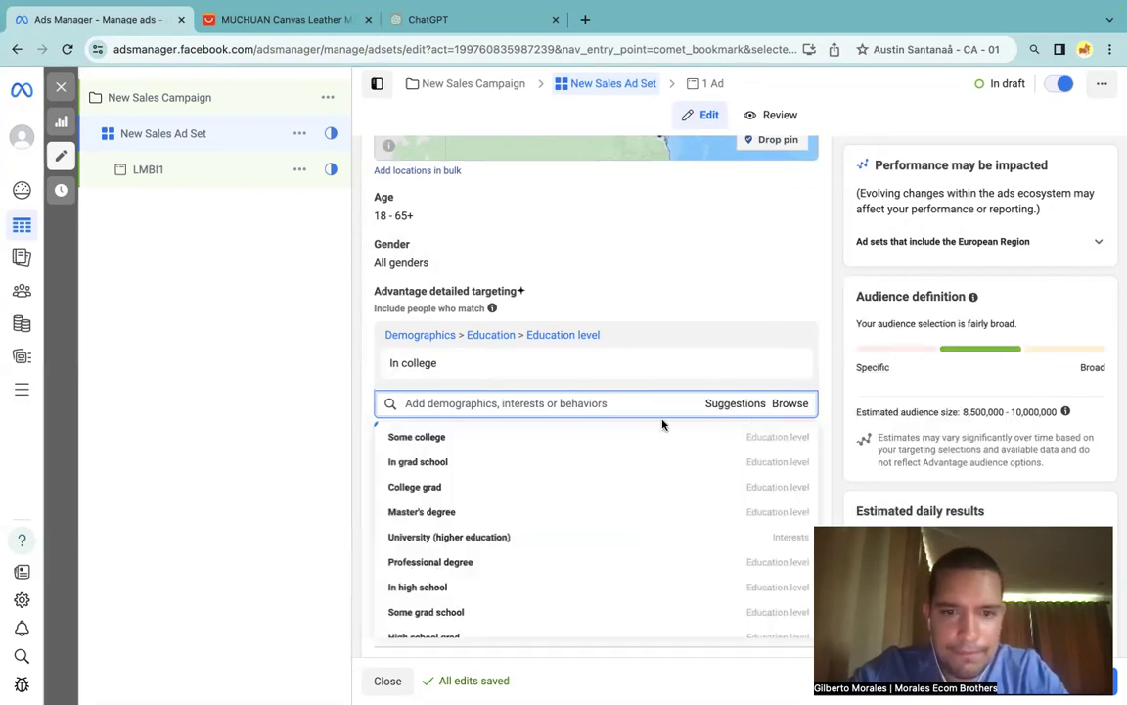
{"action": "mouse_move", "coordinate": [506, 463]}
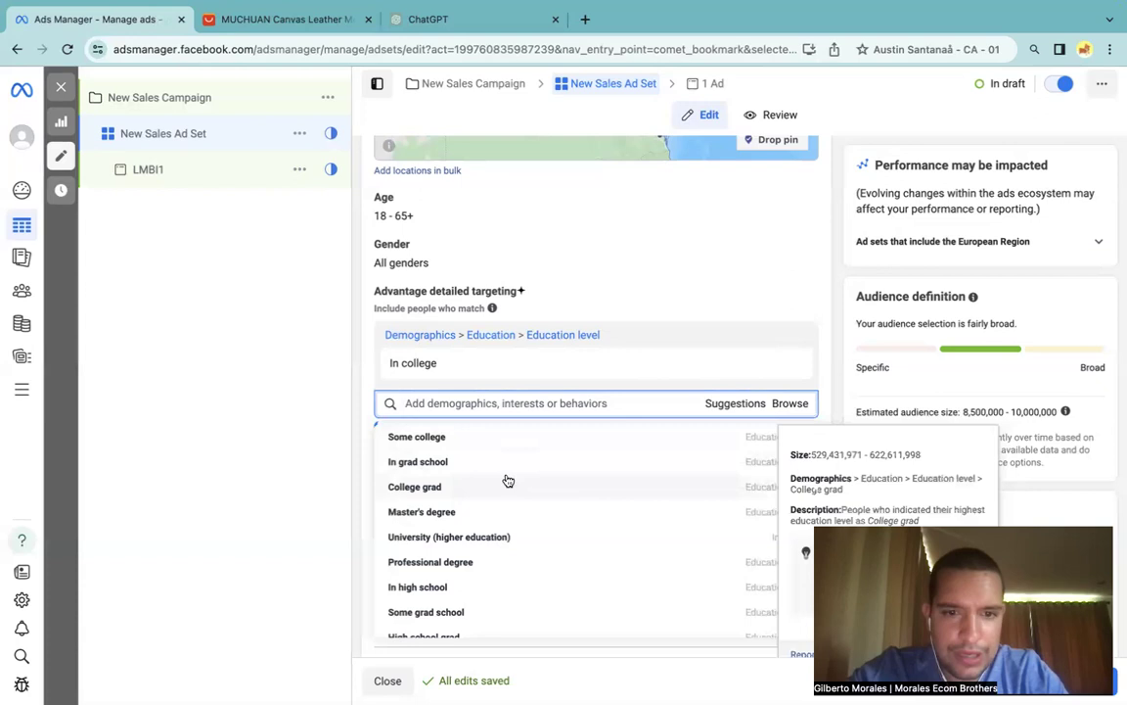
{"action": "mouse_move", "coordinate": [528, 436]}
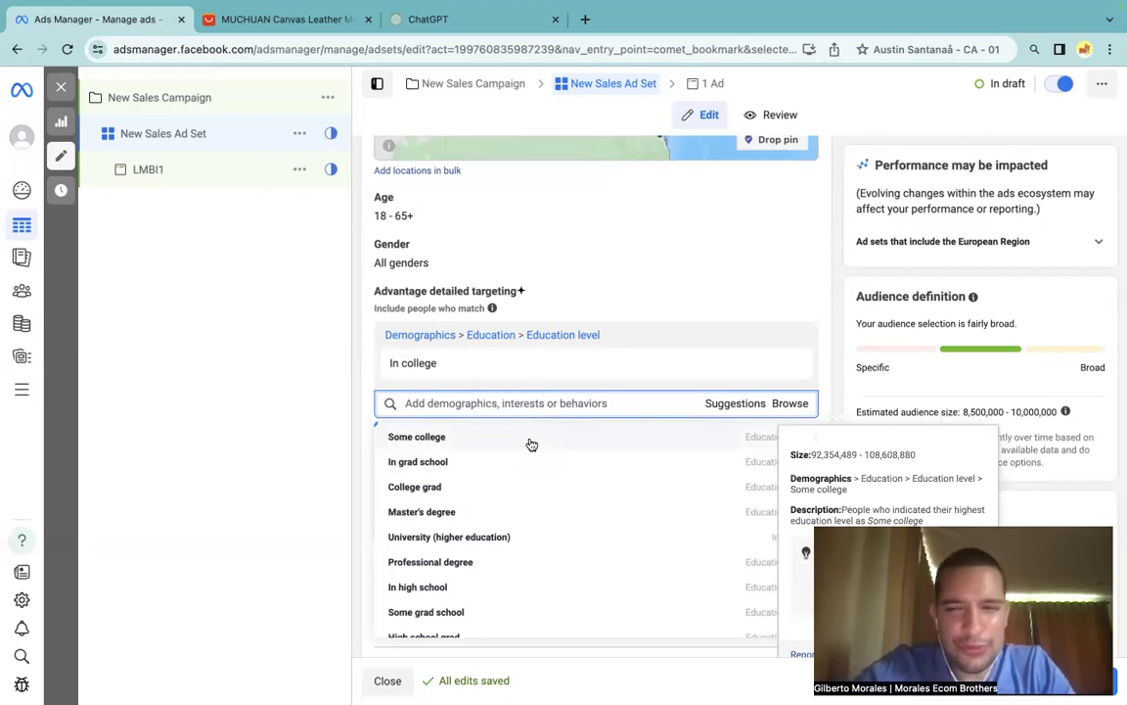
{"action": "mouse_move", "coordinate": [789, 366]}
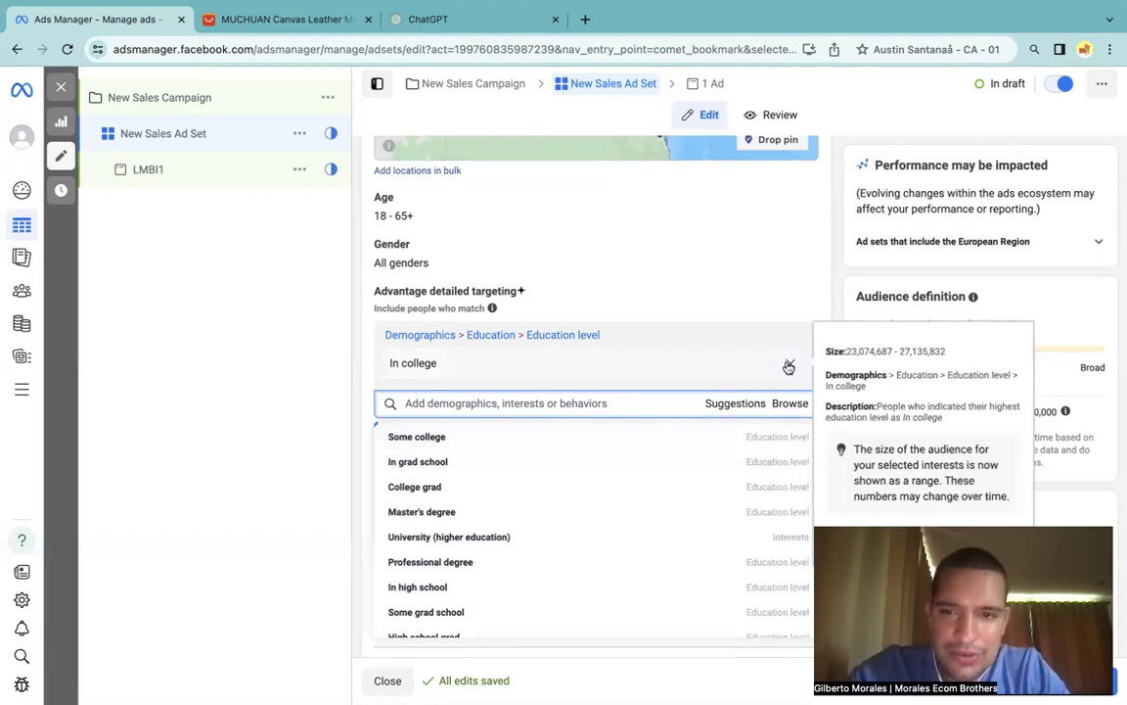
Step: Remove In college and confirm the estimated audience is back to 349,100,000–410,700,000
{"action": "left_click", "coordinate": [788, 366]}
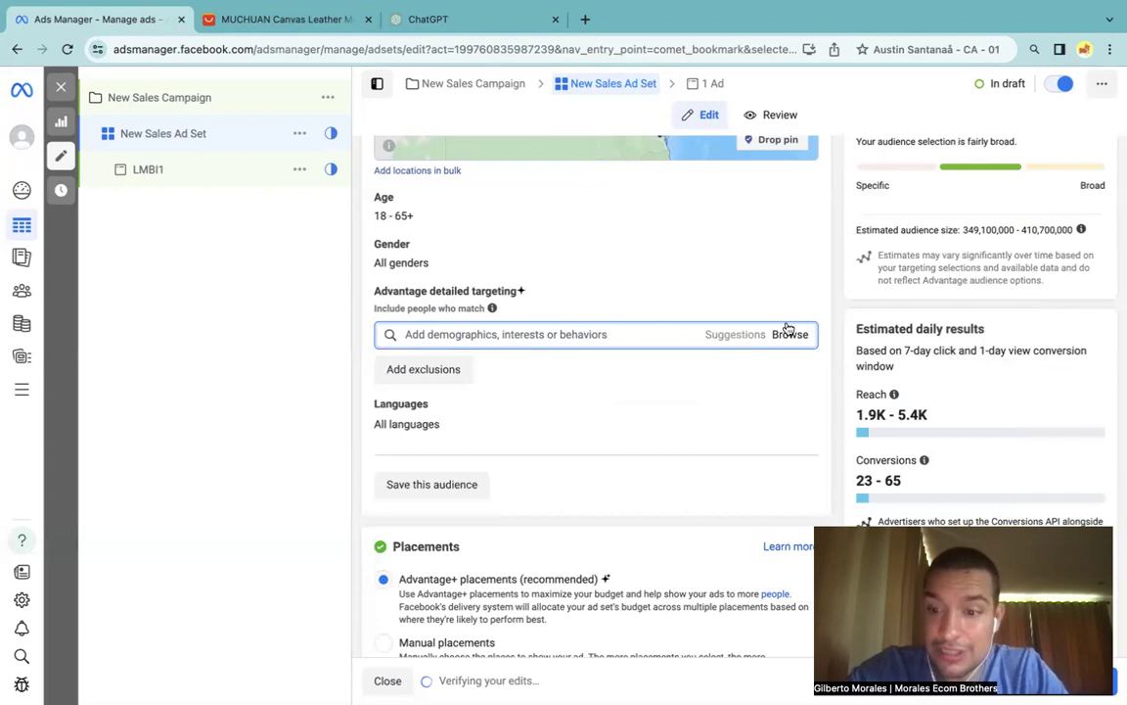
{"action": "scroll", "coordinate": [697, 362], "scroll_direction": "up", "scroll_amount": 3}
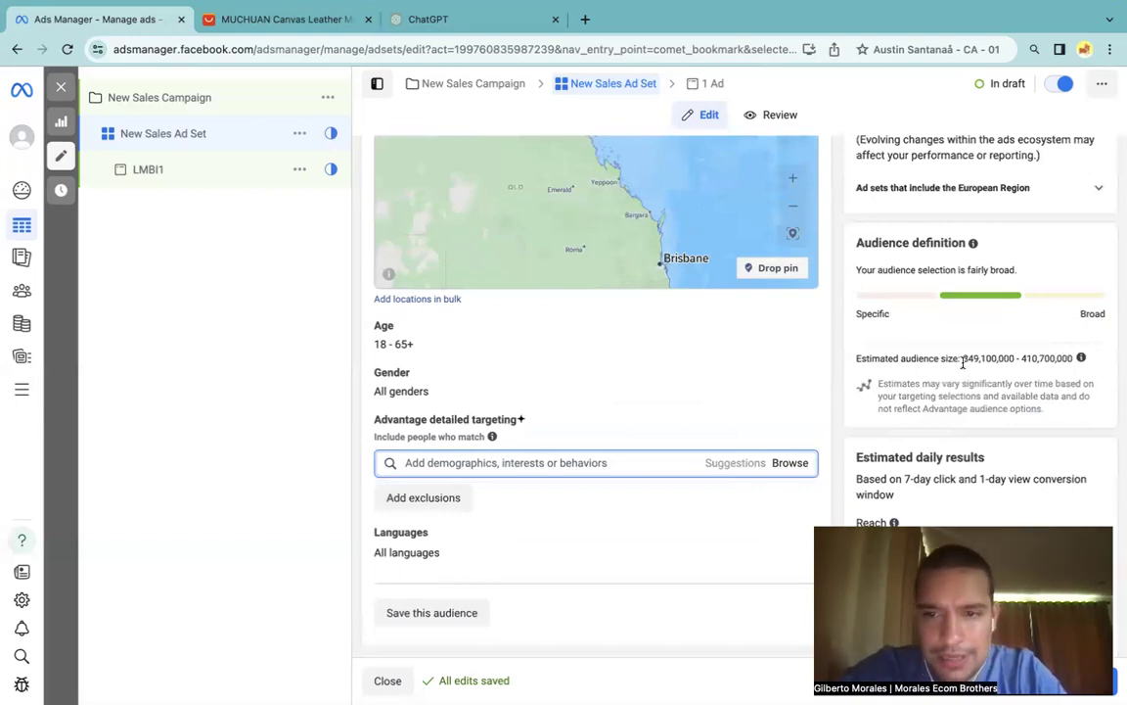
{"action": "left_click_drag", "start_coordinate": [964, 360], "coordinate": [1113, 367]}
{"action": "left_click", "coordinate": [1103, 367]}
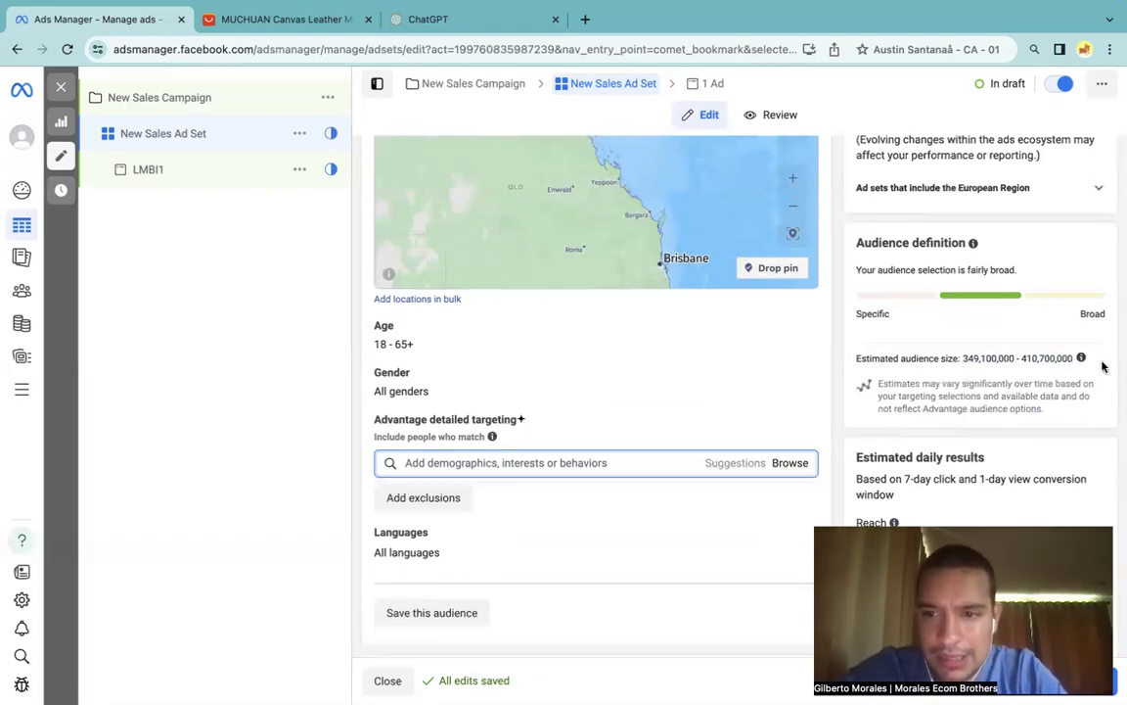